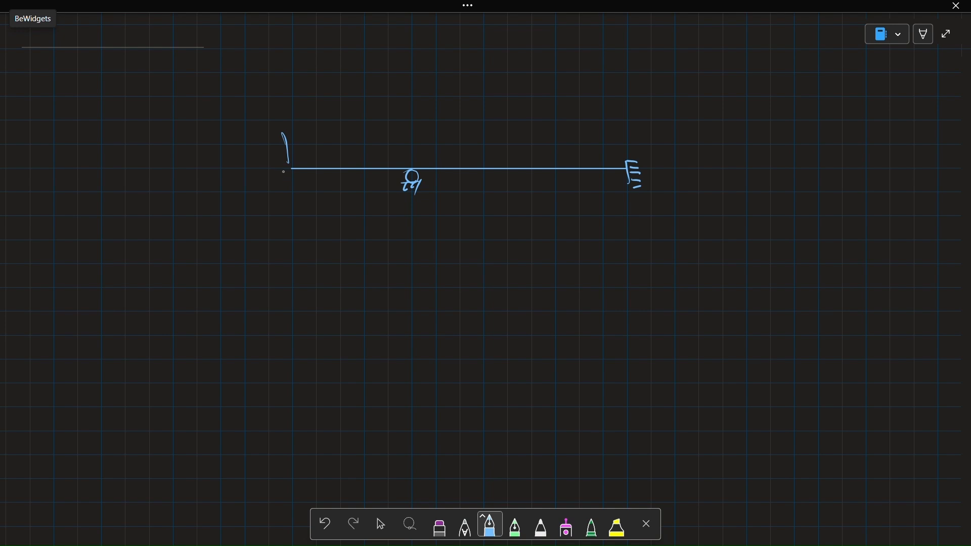
Undo the stray stroke, draw a downward load arrow at the beam's free end and distributed-load loops between the roller and fixed support.
key(ctrl+z)
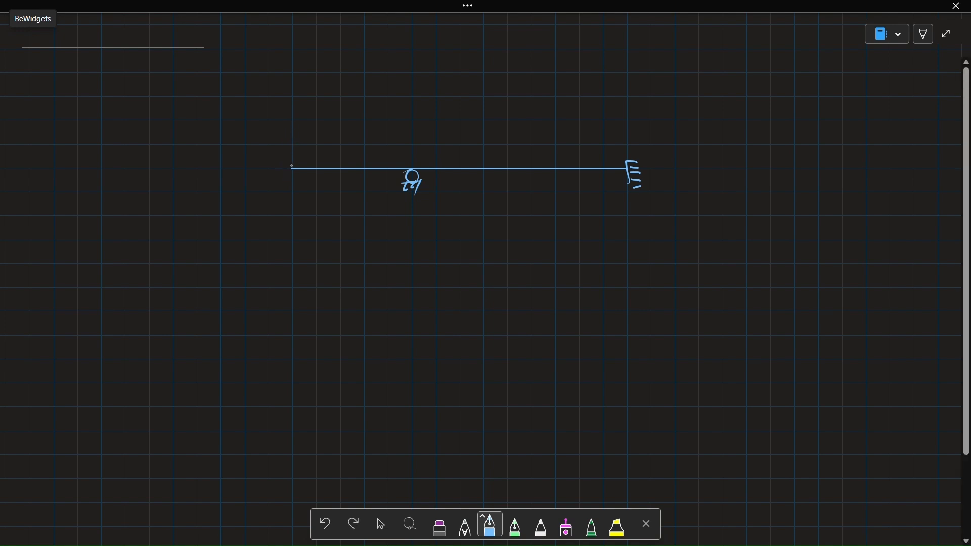
mouse_move(291, 163)
mouse_down()
mouse_move(287, 126)
mouse_move(292, 166)
mouse_move(300, 153)
mouse_up()
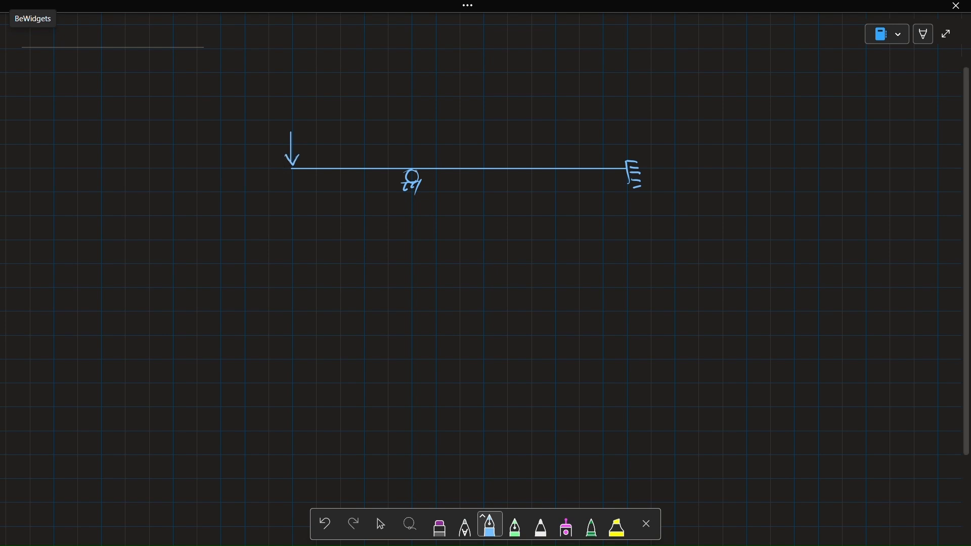
drag(412, 164, 620, 162)
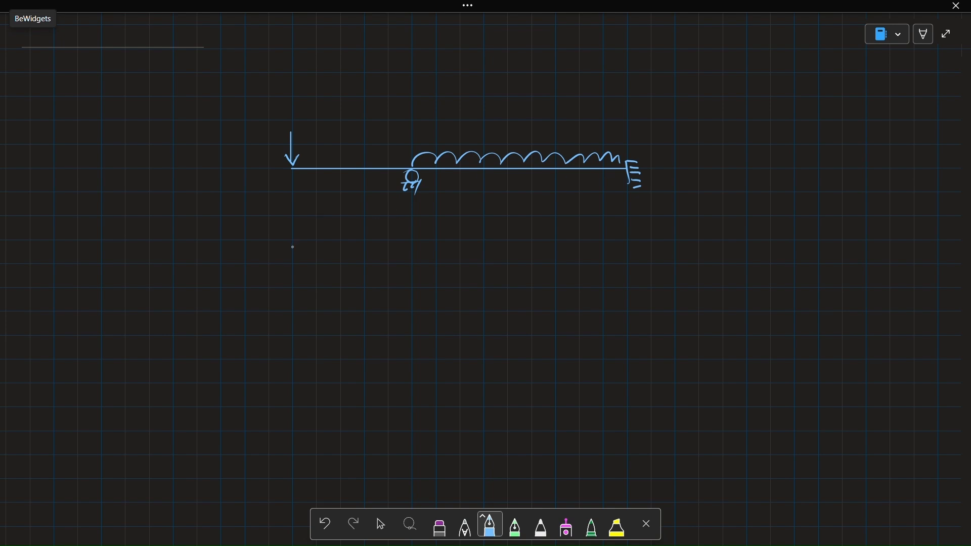
Draw a dimension line below the beam, split at the roller support, and label the spans 3 m and 4 m.
mouse_move(294, 241)
mouse_down()
mouse_move(624, 237)
mouse_move(629, 249)
mouse_up()
drag(292, 232, 293, 254)
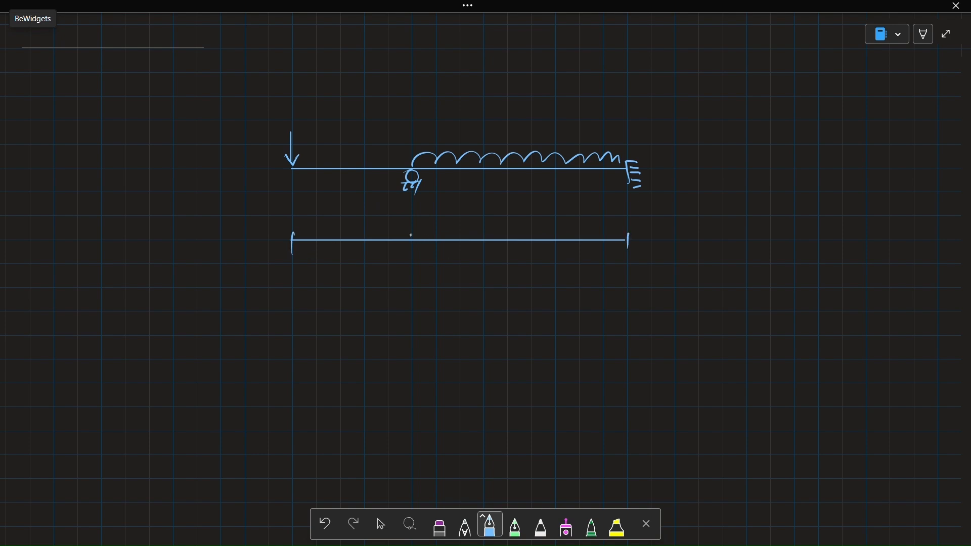
drag(411, 234, 412, 250)
drag(503, 261, 508, 271)
mouse_move(506, 264)
mouse_down()
mouse_move(509, 280)
mouse_move(542, 262)
mouse_up()
drag(324, 270, 334, 286)
drag(346, 278, 367, 265)
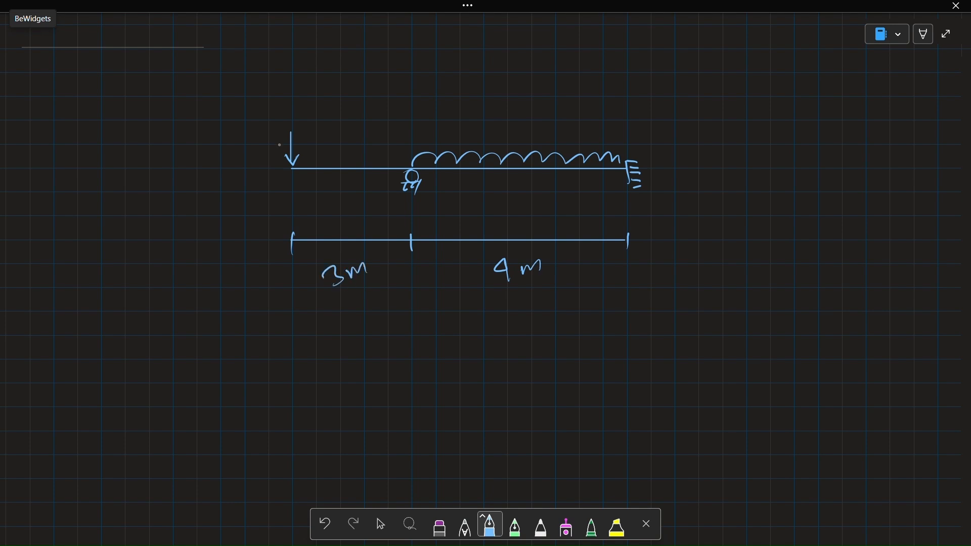
Label the point load 4N and the distributed load 2N/m, and add a 1.5 N.m counterclockwise moment at the free end.
mouse_move(273, 102)
mouse_down()
mouse_move(279, 122)
mouse_move(297, 92)
mouse_up()
mouse_move(494, 123)
mouse_down()
mouse_move(501, 134)
mouse_move(516, 130)
mouse_move(532, 112)
mouse_move(534, 136)
mouse_move(566, 120)
mouse_up()
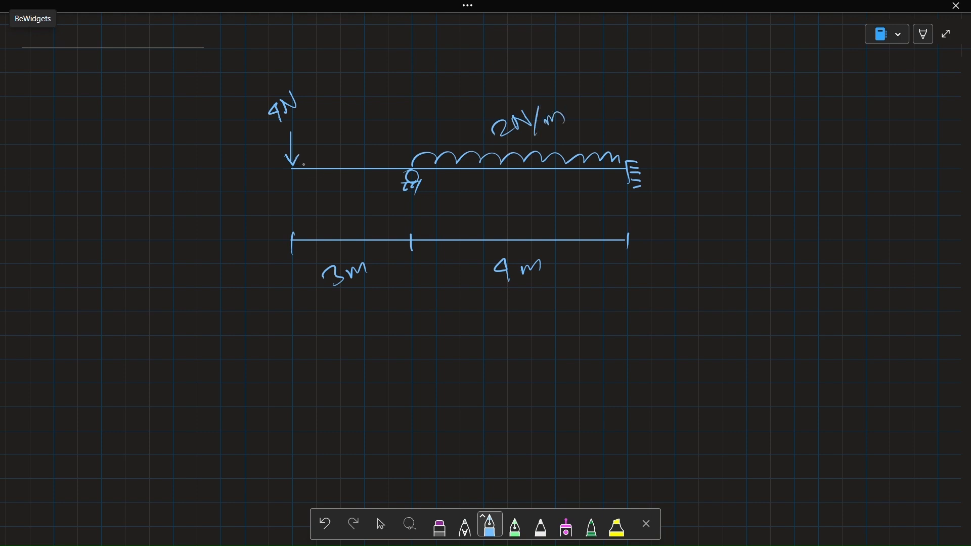
drag(304, 161, 315, 196)
mouse_move(324, 141)
mouse_down()
mouse_move(318, 153)
mouse_move(336, 145)
mouse_up()
click(332, 147)
drag(338, 131, 392, 120)
click(376, 123)
click(395, 121)
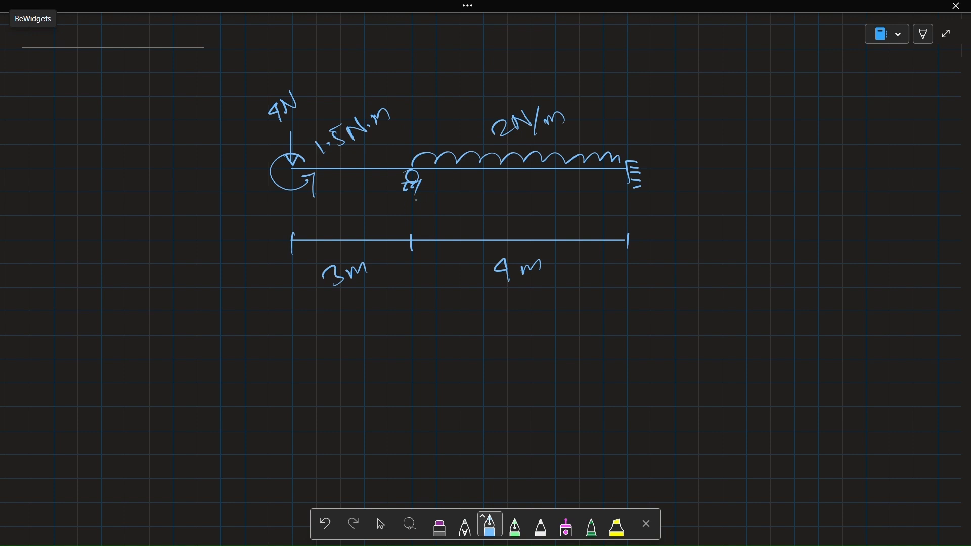
Label the free end, roller support and fixed support of the beam A, B and C.
drag(255, 214, 273, 205)
drag(424, 197, 429, 209)
drag(622, 190, 622, 205)
Sketch a coordinate system below the beam with a horizontal x axis, diagonal y axis and vertical z axis.
mouse_move(293, 360)
mouse_down()
mouse_move(396, 359)
mouse_move(436, 373)
mouse_up()
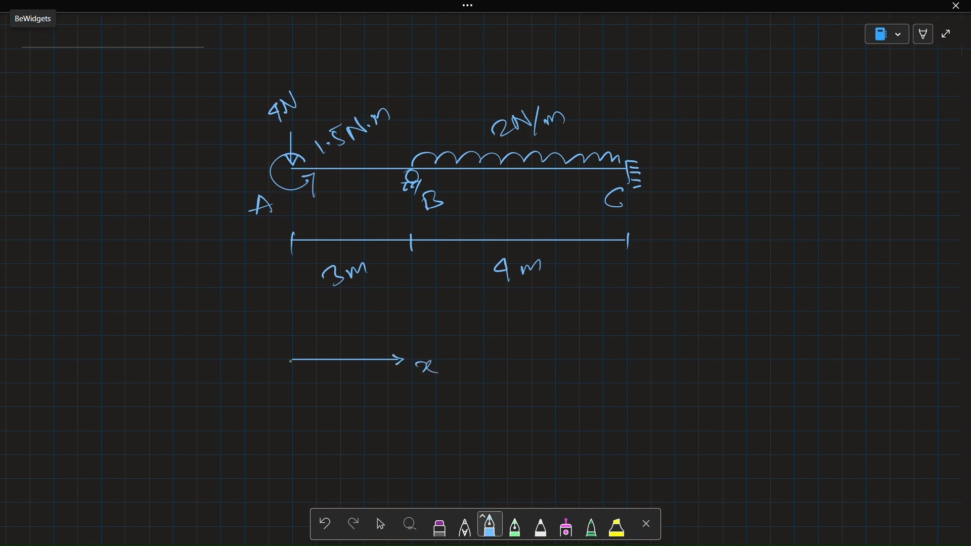
mouse_move(292, 360)
mouse_down()
mouse_move(355, 304)
mouse_move(358, 315)
mouse_move(375, 300)
mouse_move(373, 325)
mouse_up()
mouse_move(295, 362)
mouse_down()
mouse_move(299, 310)
mouse_move(273, 313)
mouse_up()
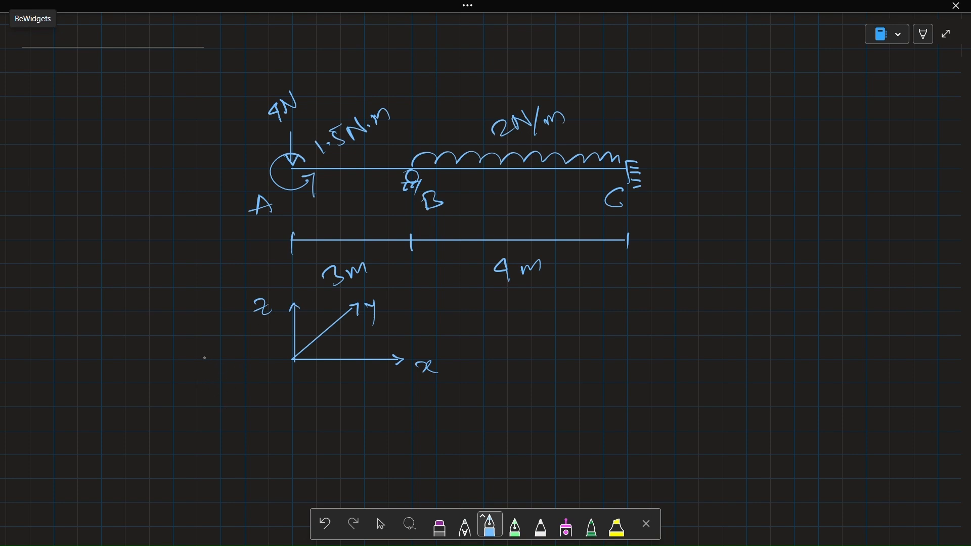
key(super+Down)
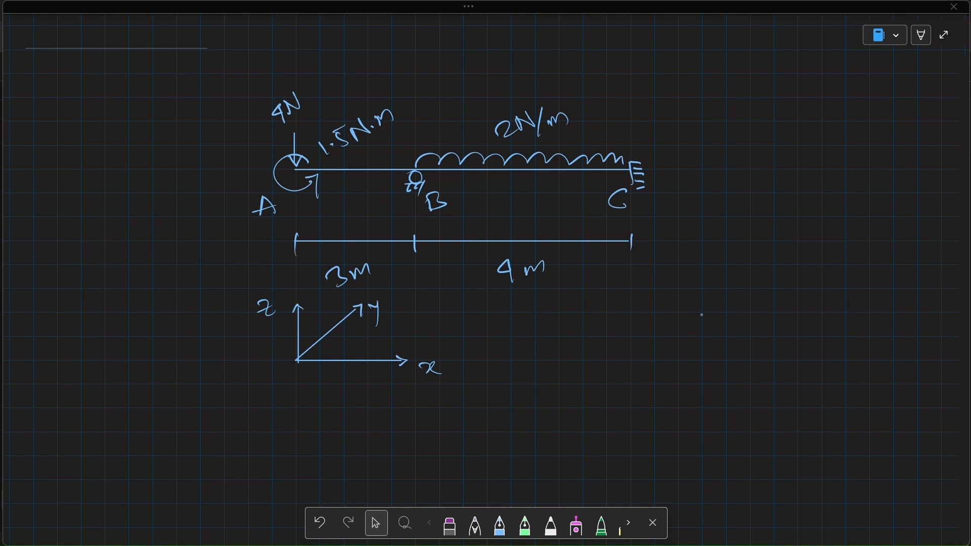
Sketch a second pair of axes beside the first coordinate system, horizontal and vertical, with tick marks along both for grid lines.
drag(692, 346, 825, 344)
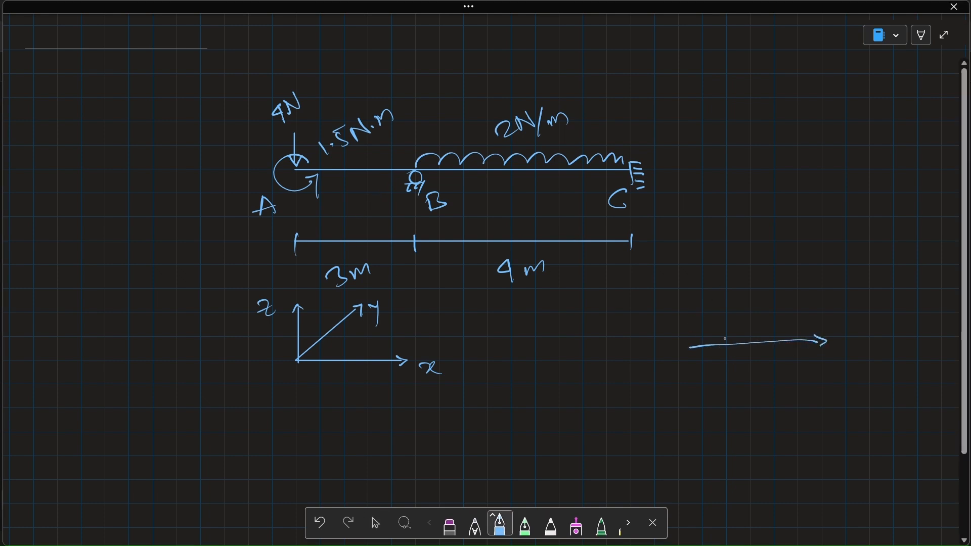
drag(728, 336, 730, 350)
drag(752, 336, 752, 349)
mouse_move(771, 332)
mouse_down()
mouse_move(770, 346)
mouse_move(790, 347)
mouse_up()
drag(806, 331, 804, 350)
mouse_move(690, 352)
mouse_down()
mouse_move(684, 276)
mouse_move(696, 290)
mouse_up()
drag(676, 329, 693, 325)
drag(680, 319, 692, 303)
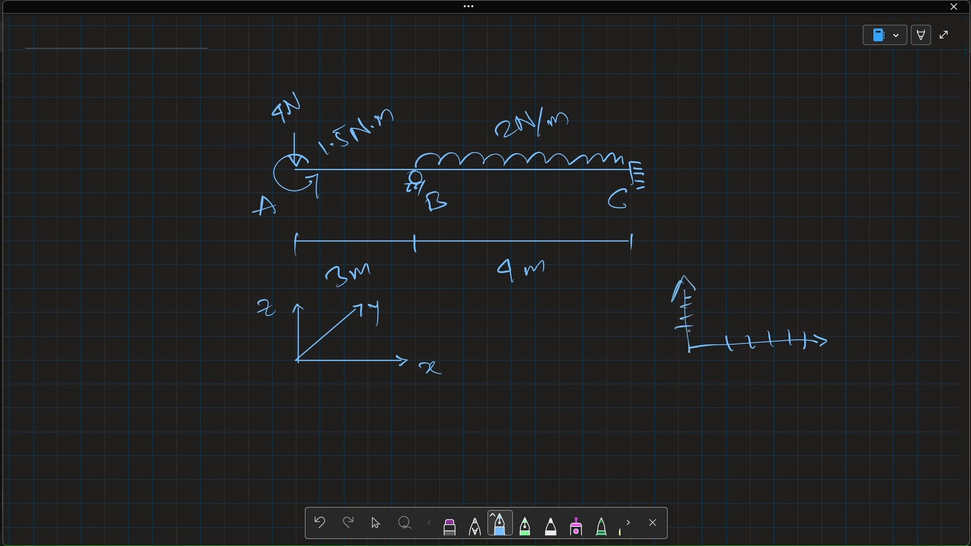
Add a diagonal third axis with tick marks from the origin of the ticked axes sketch.
mouse_move(692, 349)
mouse_down()
mouse_move(734, 280)
mouse_move(741, 289)
mouse_up()
drag(702, 319, 708, 327)
mouse_move(710, 313)
mouse_down()
mouse_move(716, 318)
mouse_move(721, 306)
mouse_up()
drag(717, 293, 724, 296)
drag(724, 283, 737, 288)
Circle points A, B and C on the beam with the laser pointer to show the required grid positions.
click(576, 526)
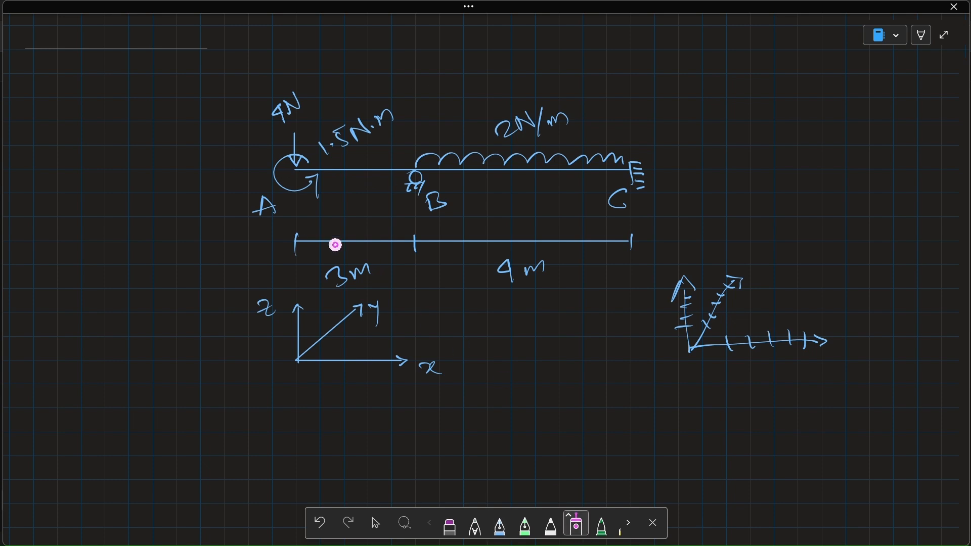
mouse_move(297, 167)
mouse_down()
mouse_move(273, 161)
mouse_move(324, 147)
mouse_up()
drag(392, 156, 430, 151)
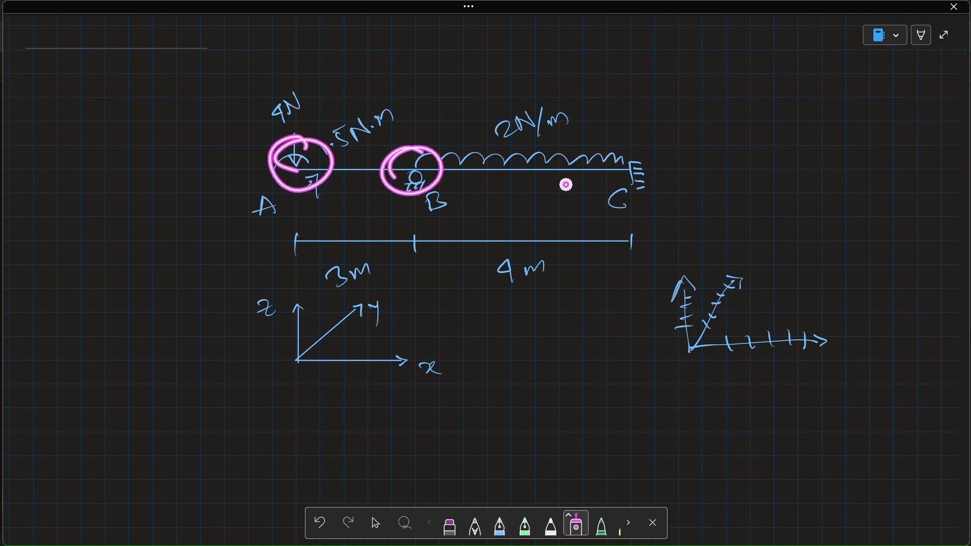
mouse_move(631, 151)
mouse_down()
mouse_move(631, 182)
mouse_move(638, 145)
mouse_up()
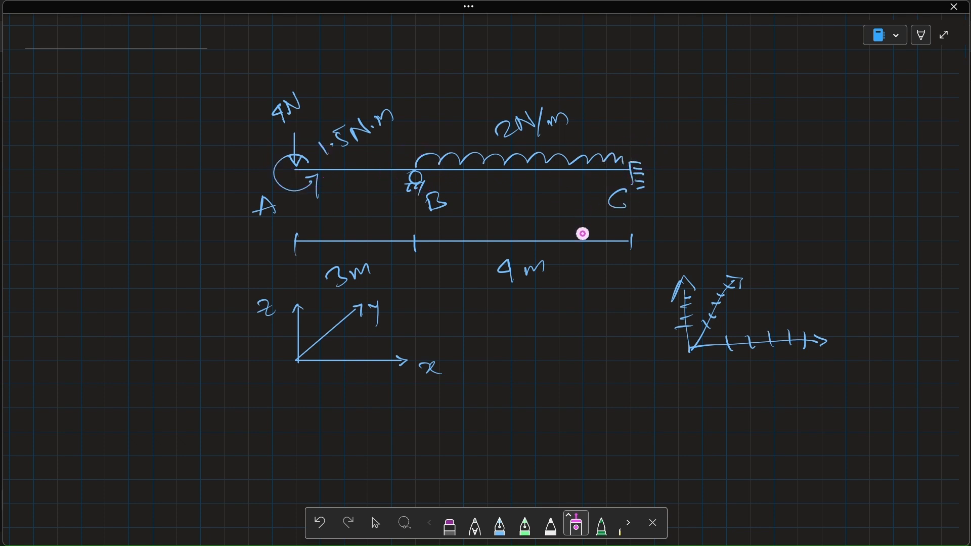
Write the units N and m beside the beam, and add F and C in a box above them.
click(500, 526)
mouse_move(705, 154)
mouse_down()
mouse_move(702, 171)
mouse_move(721, 142)
mouse_move(759, 166)
mouse_up()
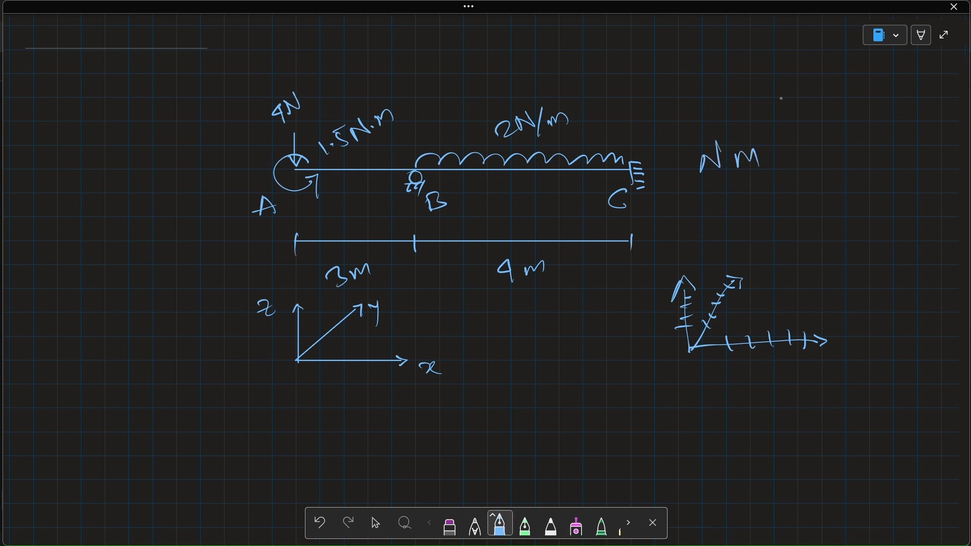
mouse_move(776, 94)
mouse_down()
mouse_move(775, 119)
mouse_move(790, 104)
mouse_move(837, 115)
mouse_up()
mouse_move(749, 88)
mouse_down()
mouse_move(753, 135)
mouse_move(853, 133)
mouse_up()
drag(758, 134, 860, 124)
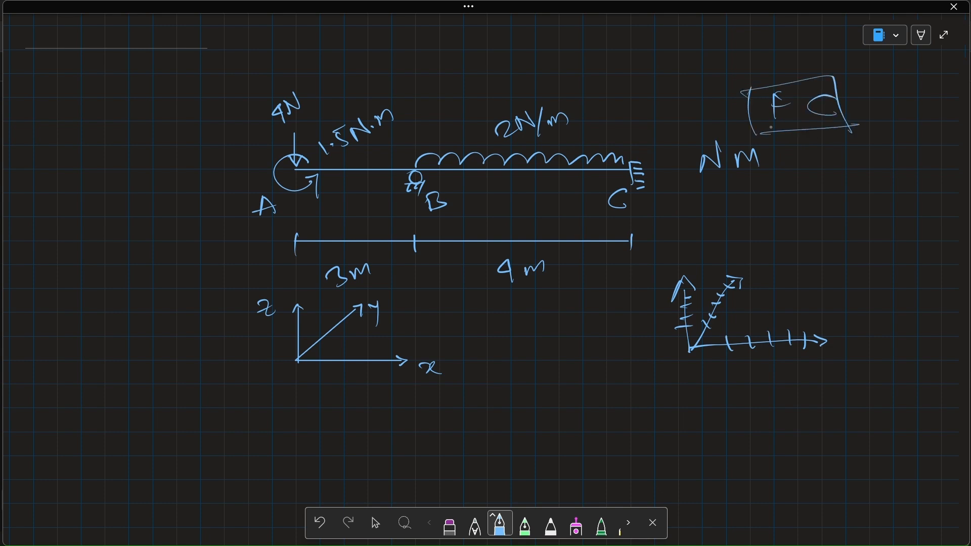
mouse_move(767, 136)
mouse_down()
mouse_move(743, 127)
mouse_move(695, 152)
mouse_up()
click(732, 165)
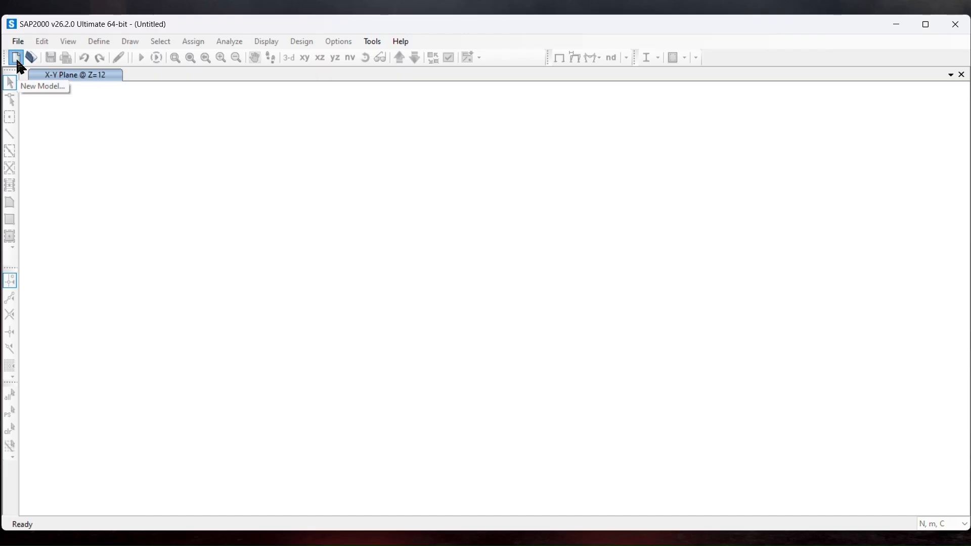
Switch to SAP2000 and start a new model with N, m, C default units using the Grid Only template.
click(16, 57)
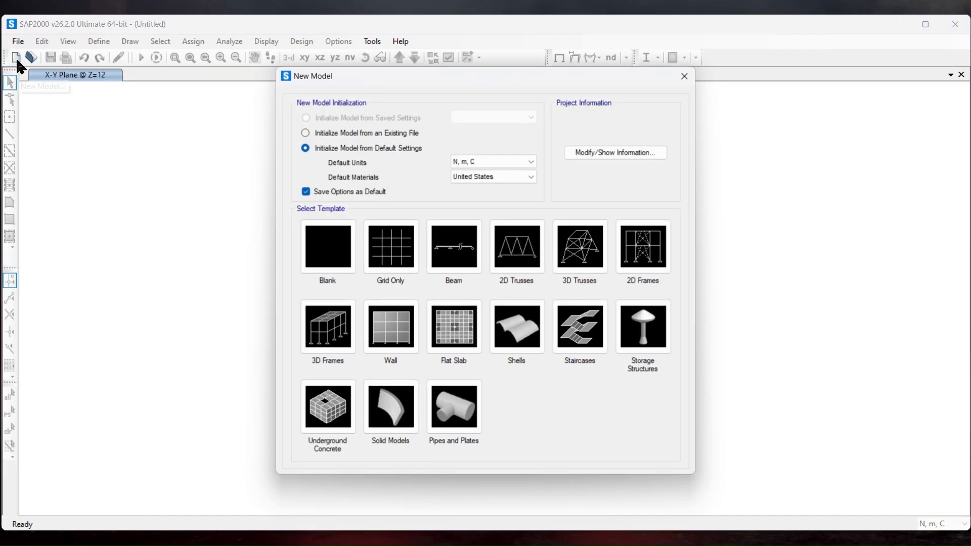
click(499, 162)
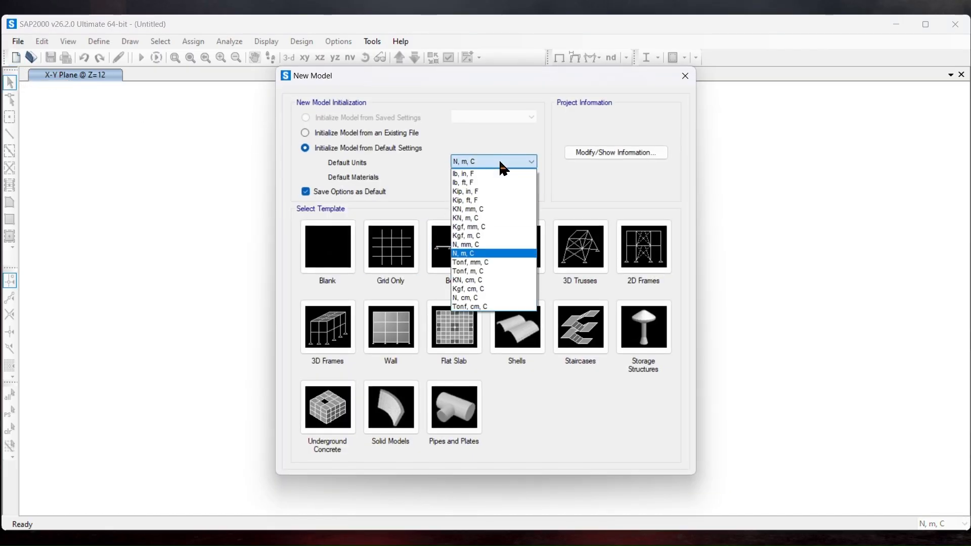
click(471, 255)
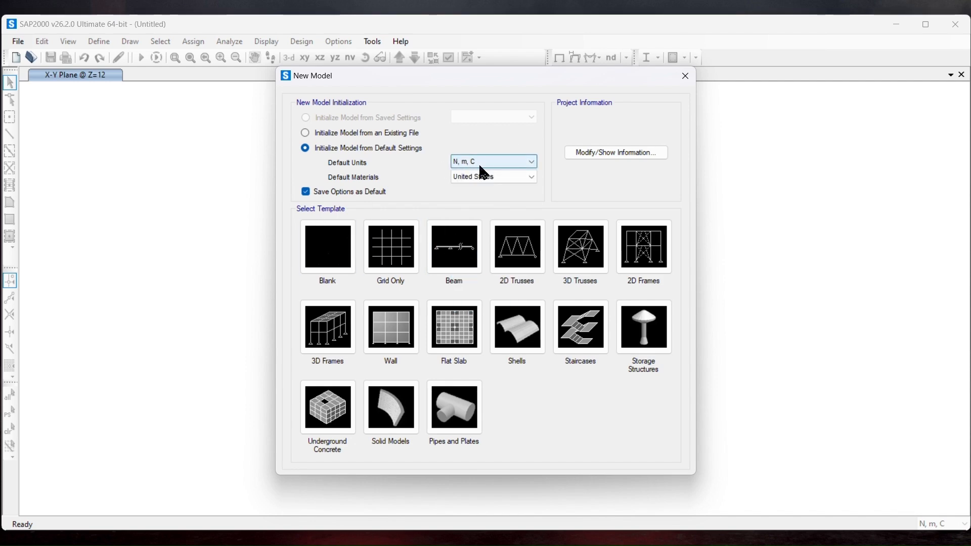
click(403, 245)
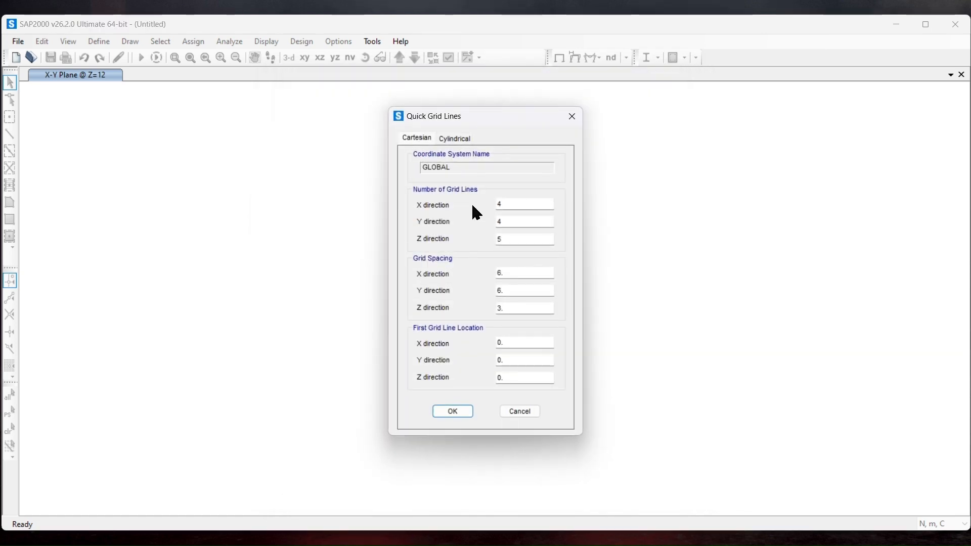
Create a Cartesian grid with 3 lines in X, 1 in Y and 1 in Z, using an X spacing of 4 m.
double_click(516, 205)
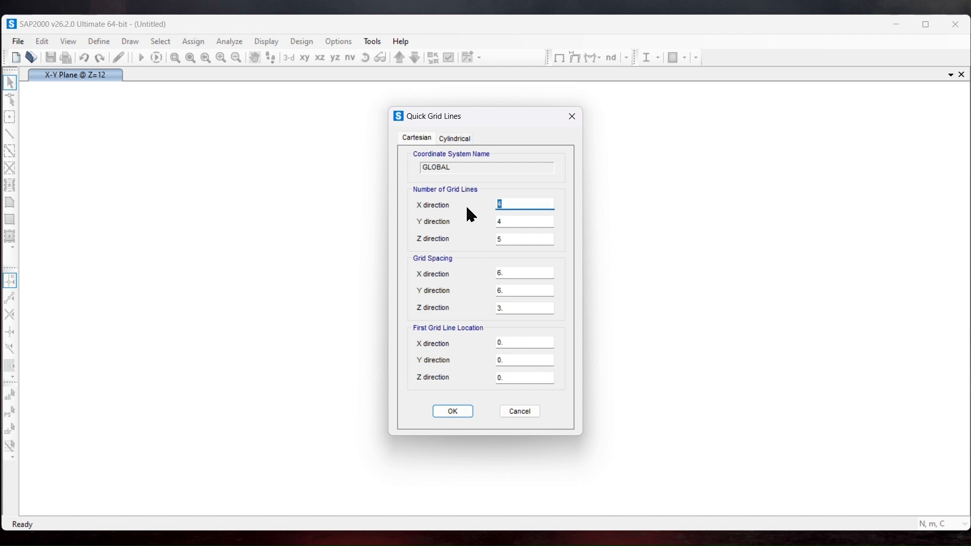
text(3)
double_click(512, 221)
text(1)
double_click(504, 238)
double_click(510, 273)
text(4)
click(454, 411)
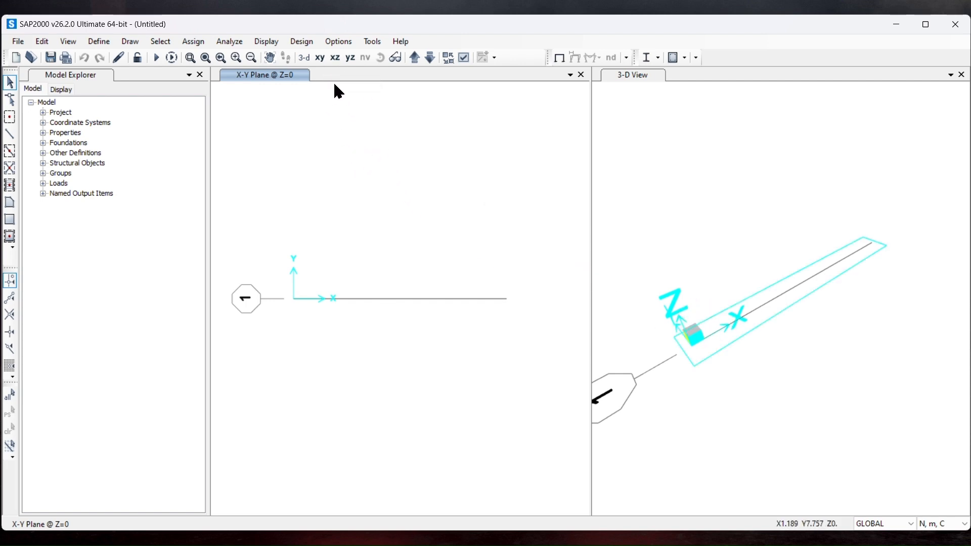
In the X-Z plane view, edit the GLOBAL grid so line B is at 3 m and line C at 7 m.
click(336, 61)
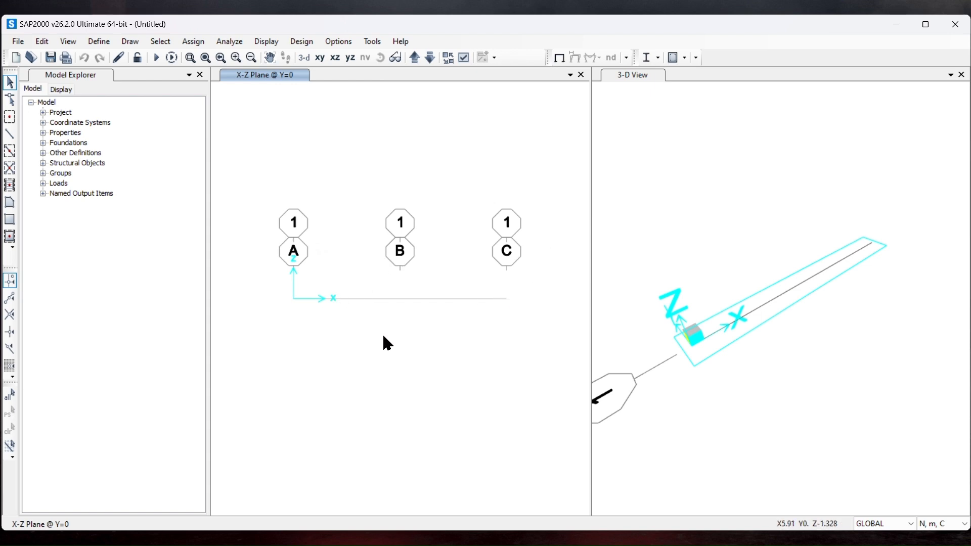
right_click(342, 333)
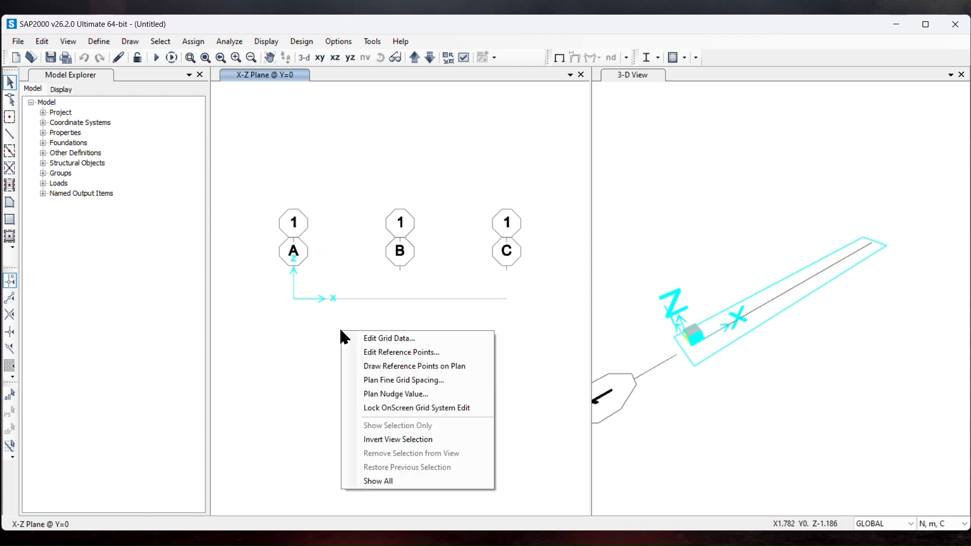
click(392, 343)
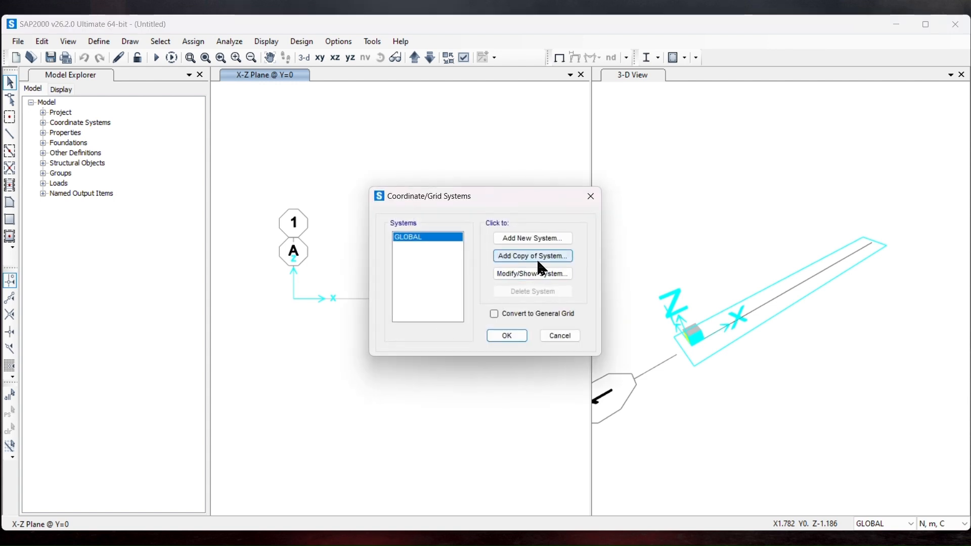
click(548, 274)
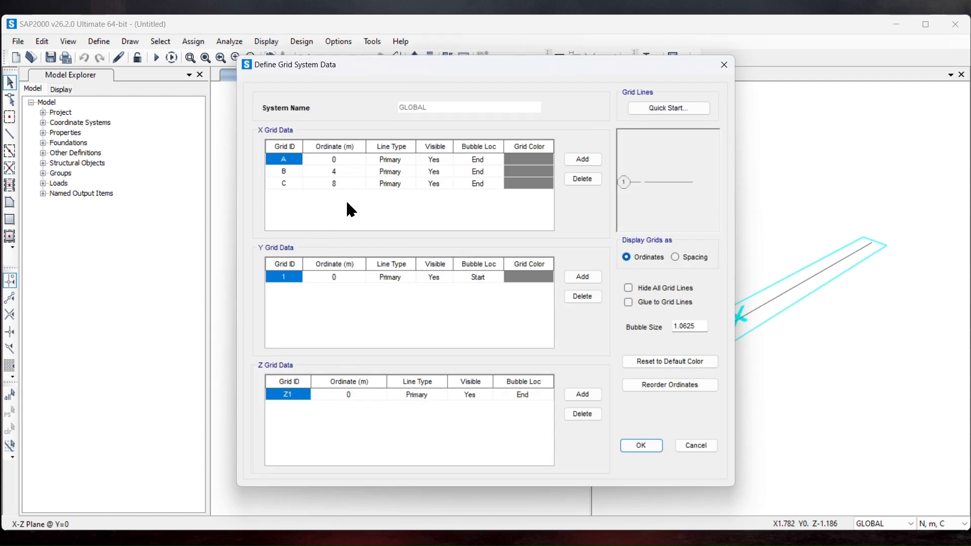
click(342, 172)
text(3)
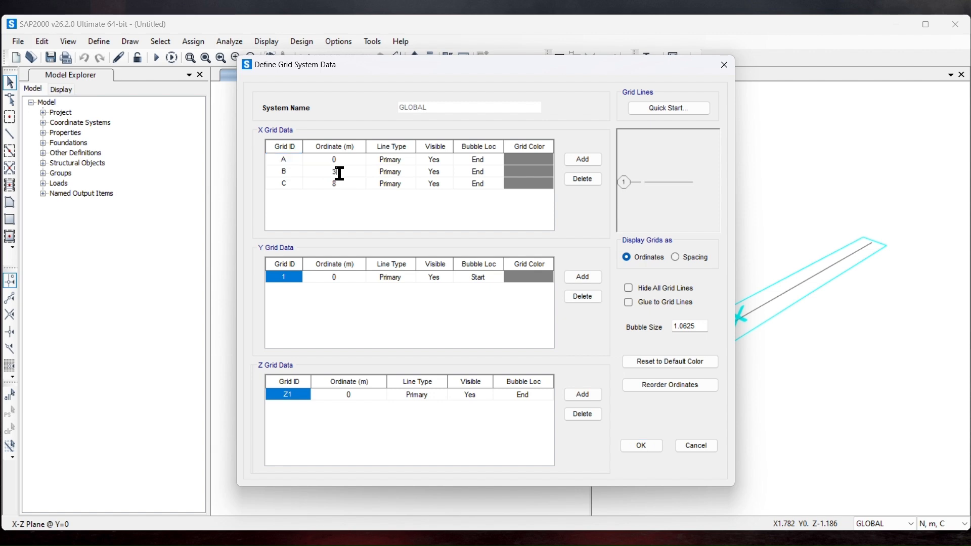
key(Return)
text(7)
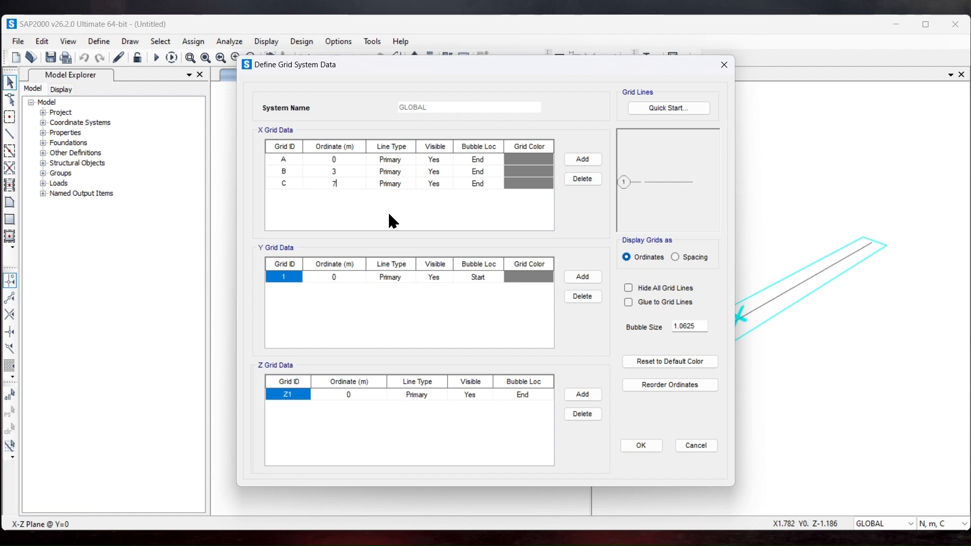
click(627, 450)
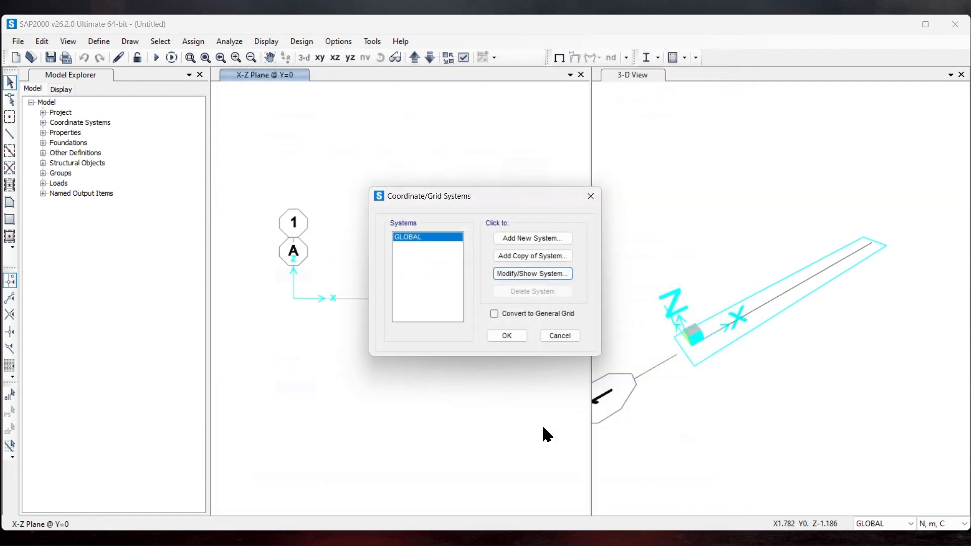
click(509, 335)
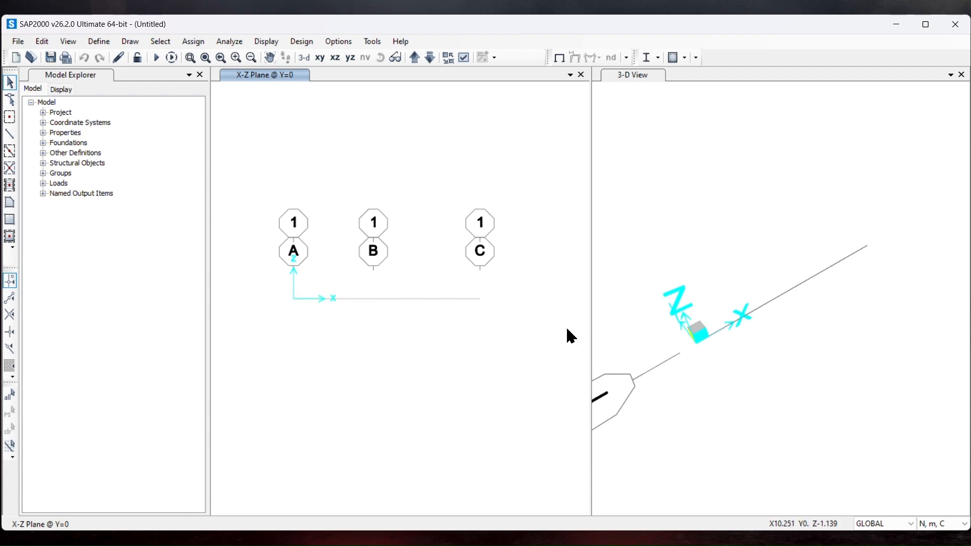
Draw straight frame members with section FSEC1 from grid point A to B and from B to C.
click(11, 134)
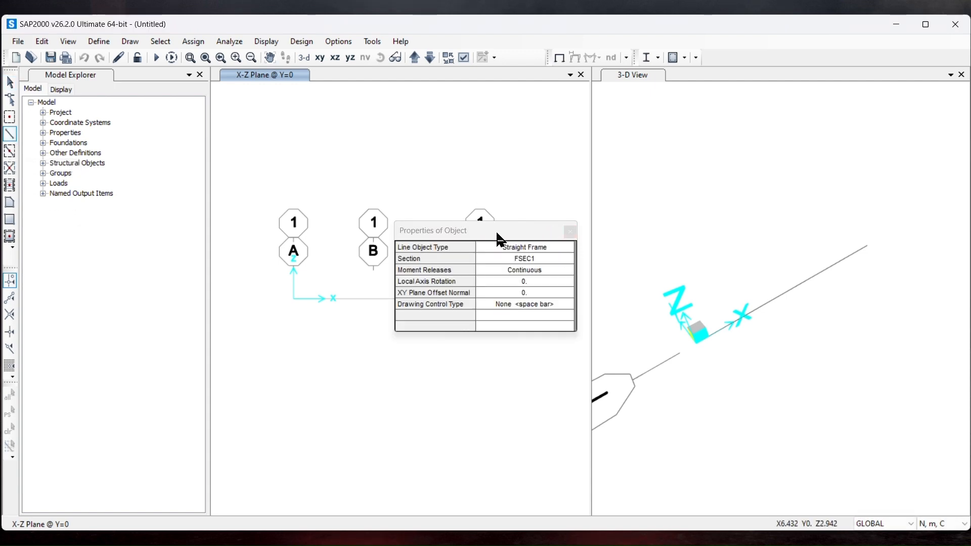
drag(496, 231, 846, 166)
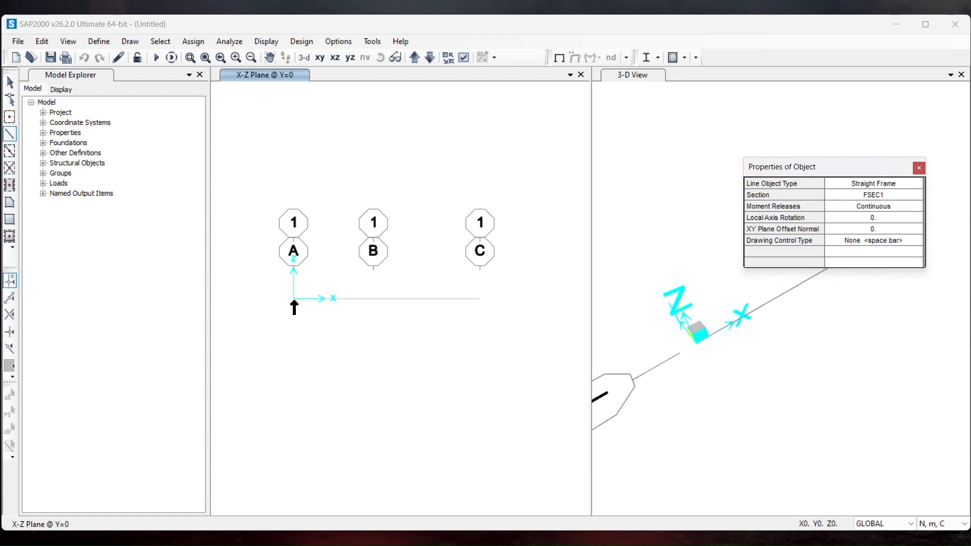
click(299, 303)
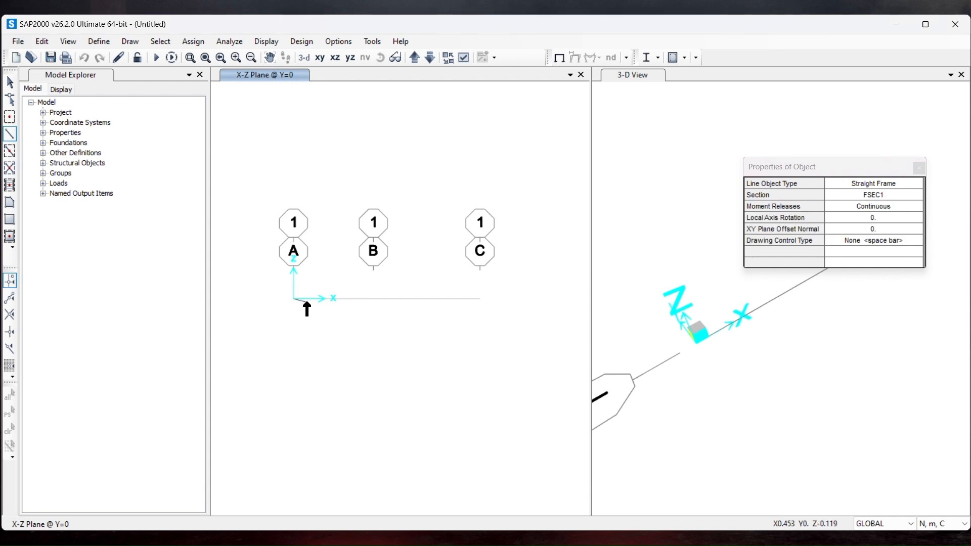
click(373, 299)
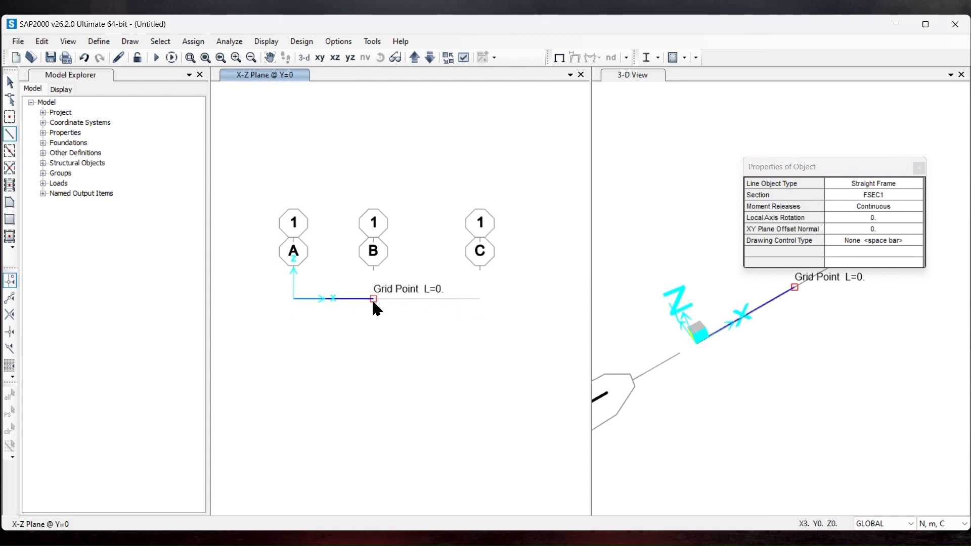
click(480, 299)
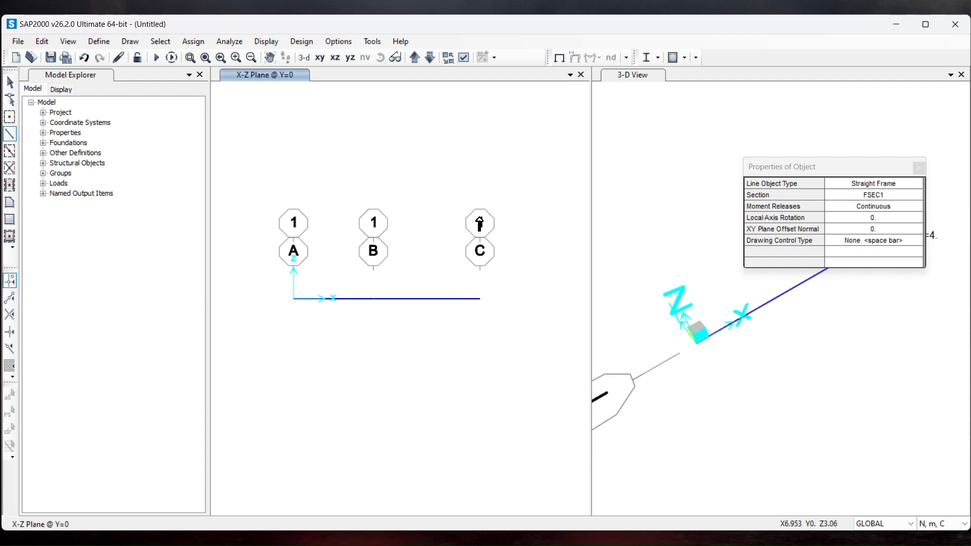
right_click(481, 220)
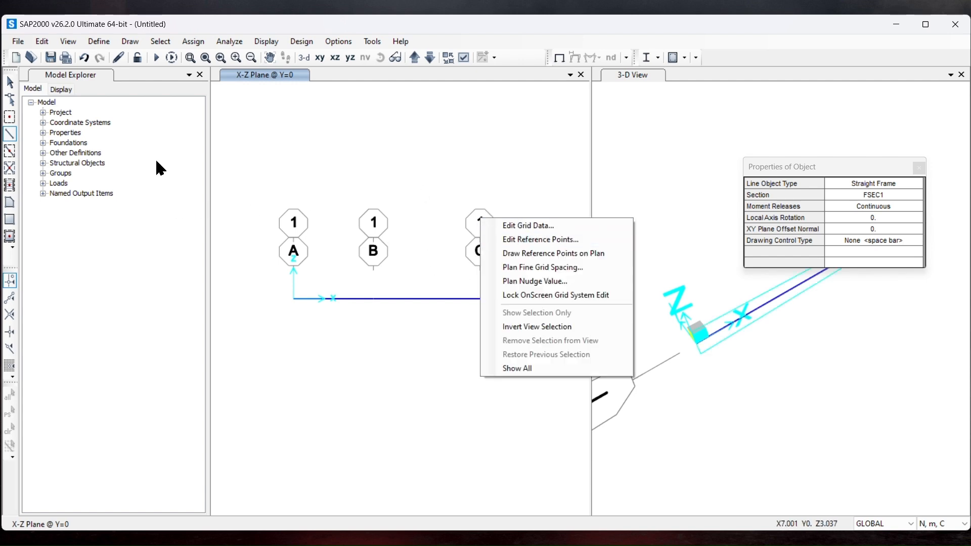
click(147, 250)
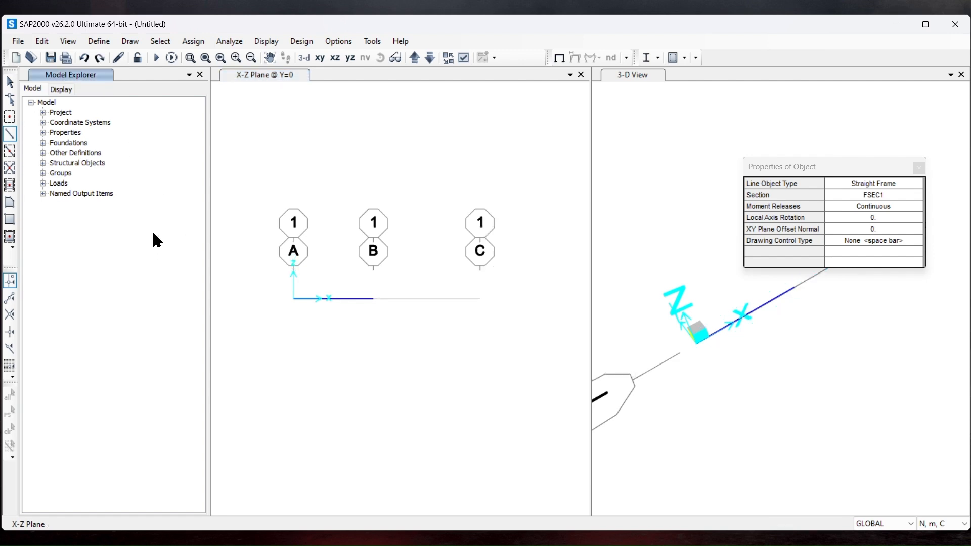
Quick-draw frame members on both grid segments between A and C, using straight frames with section FSEC1.
click(10, 151)
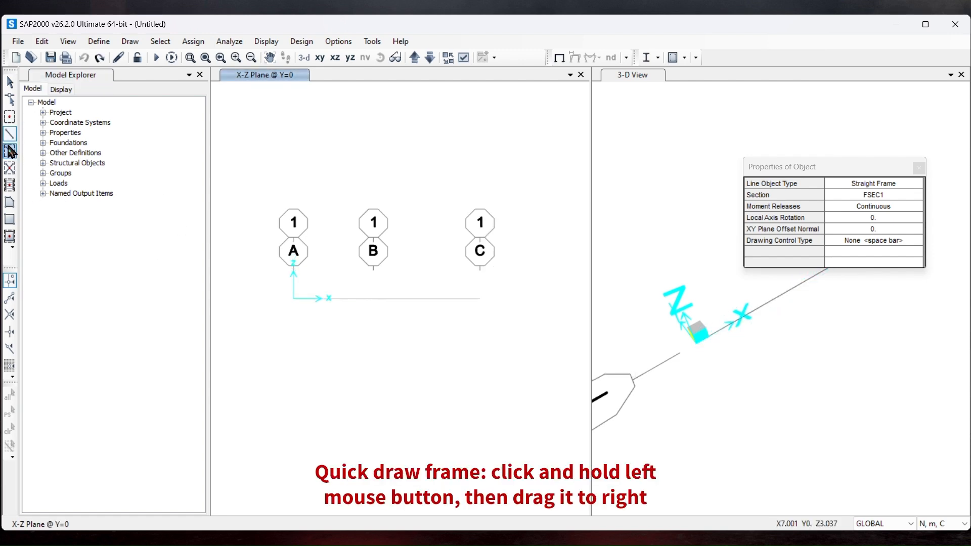
drag(265, 281, 490, 332)
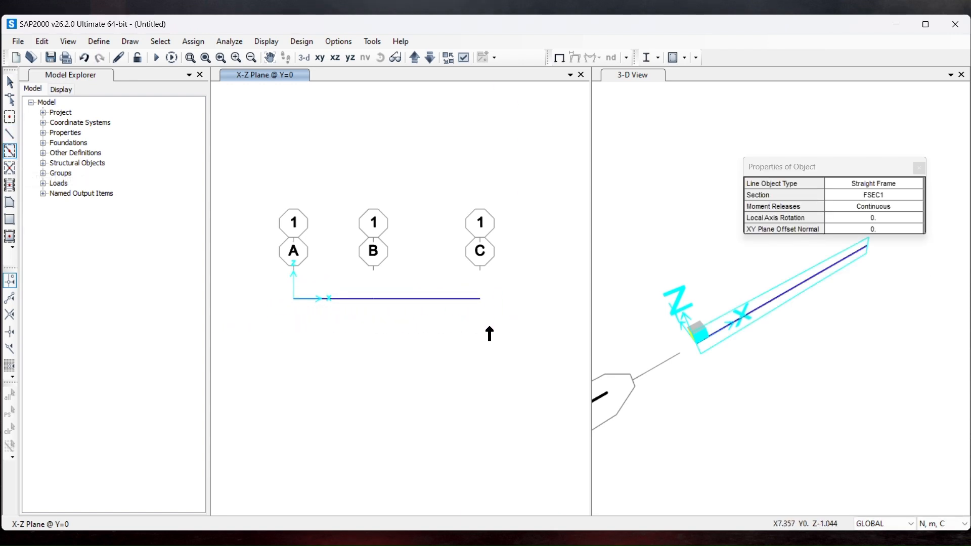
click(919, 168)
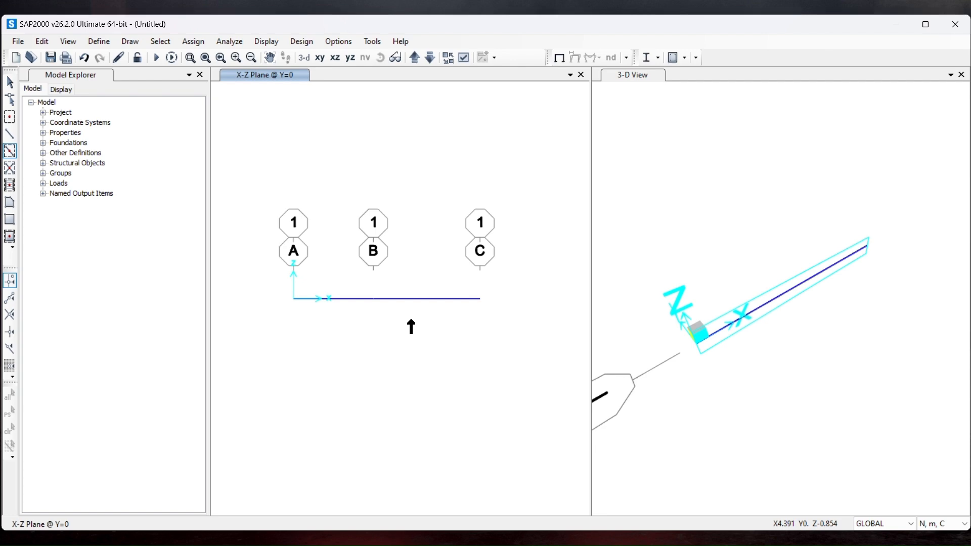
Check the supports at B and C in the handwritten beam sketch and return to SAP2000.
key(alt+Tab)
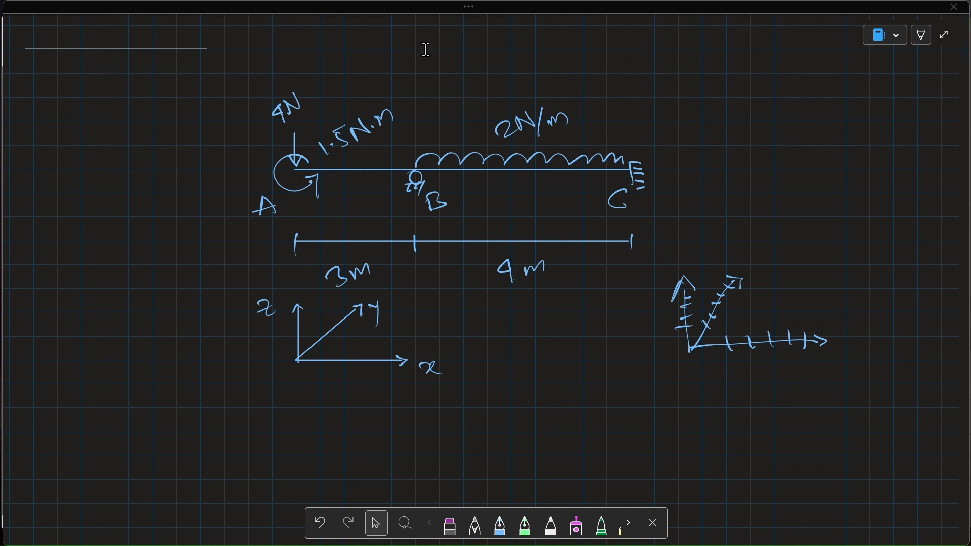
key(alt+Tab)
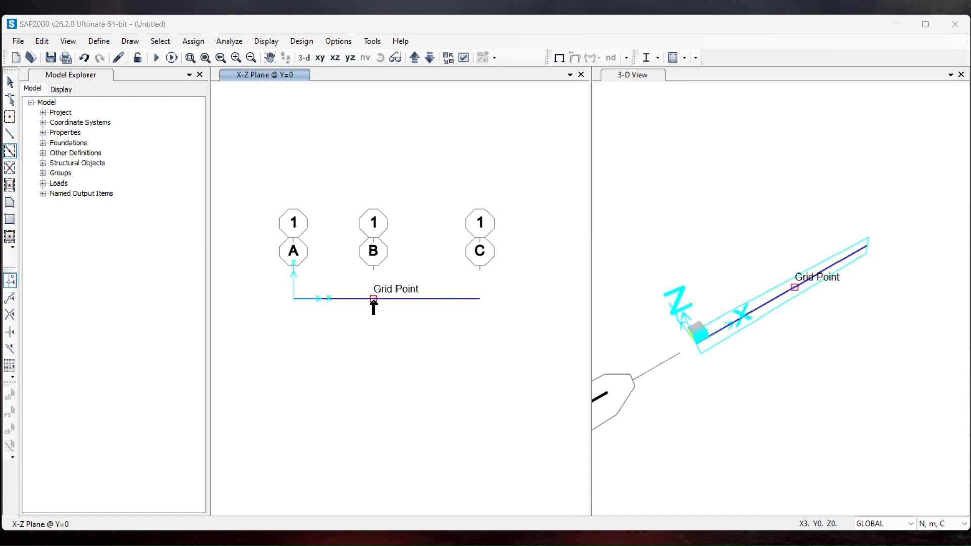
click(373, 302)
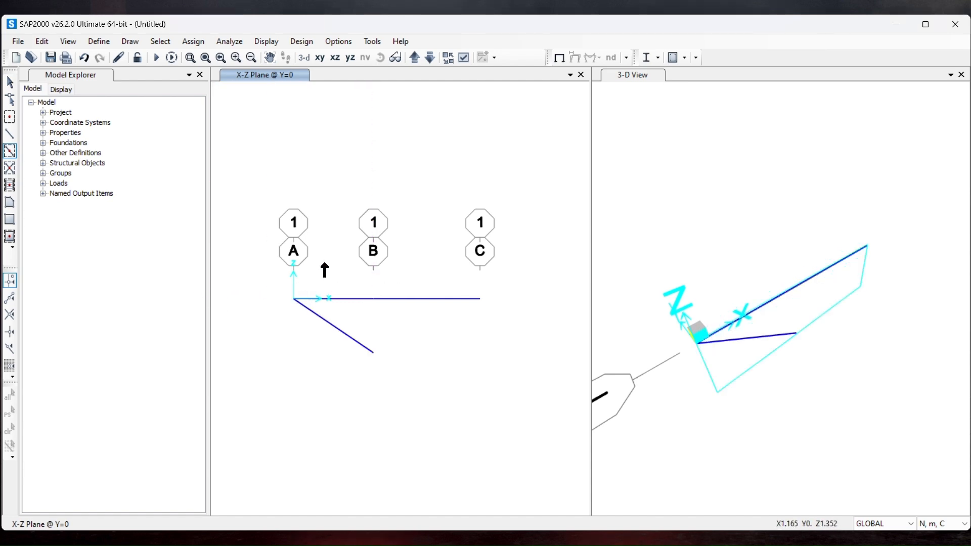
key(ctrl+z)
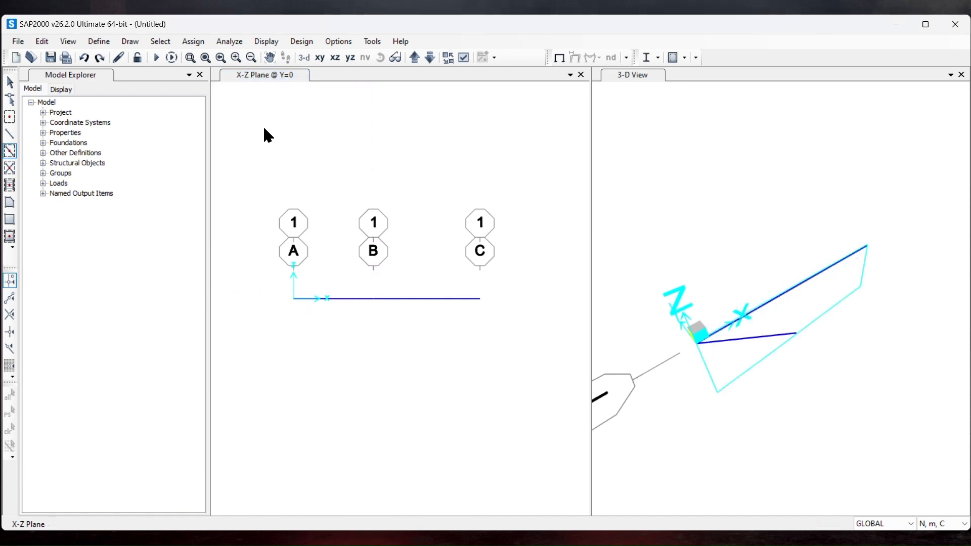
Assign a roller restraint to the joint at B, with only Translation 3 restrained.
click(15, 81)
click(287, 300)
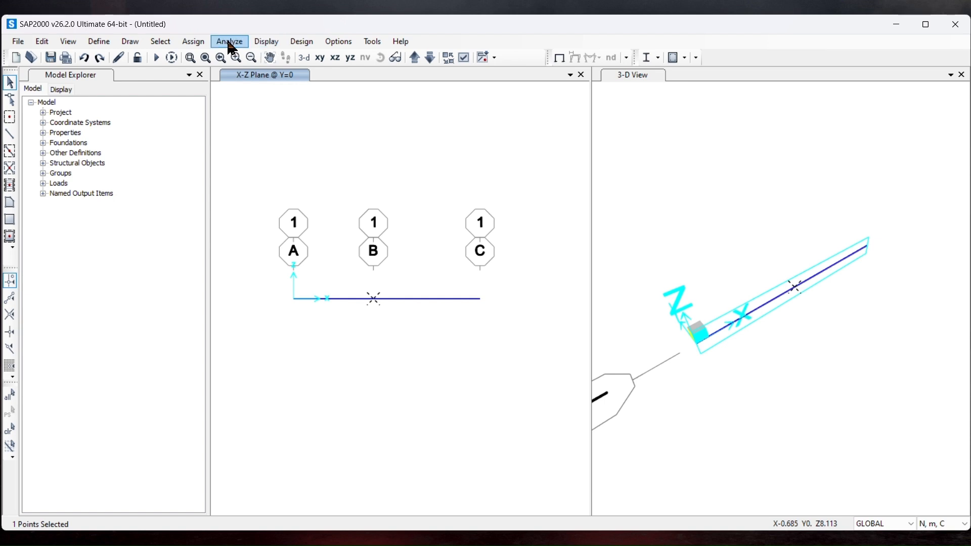
click(194, 41)
mouse_move(250, 55)
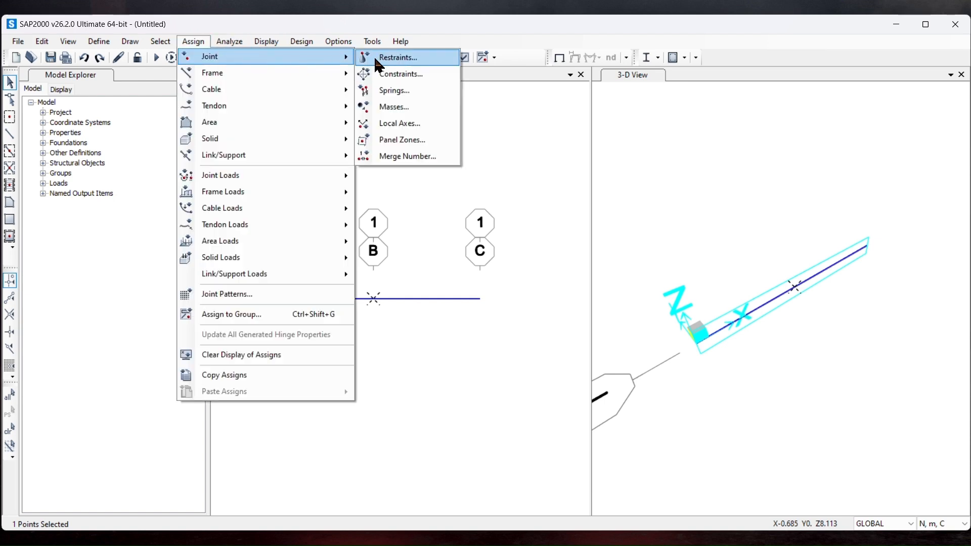
click(393, 57)
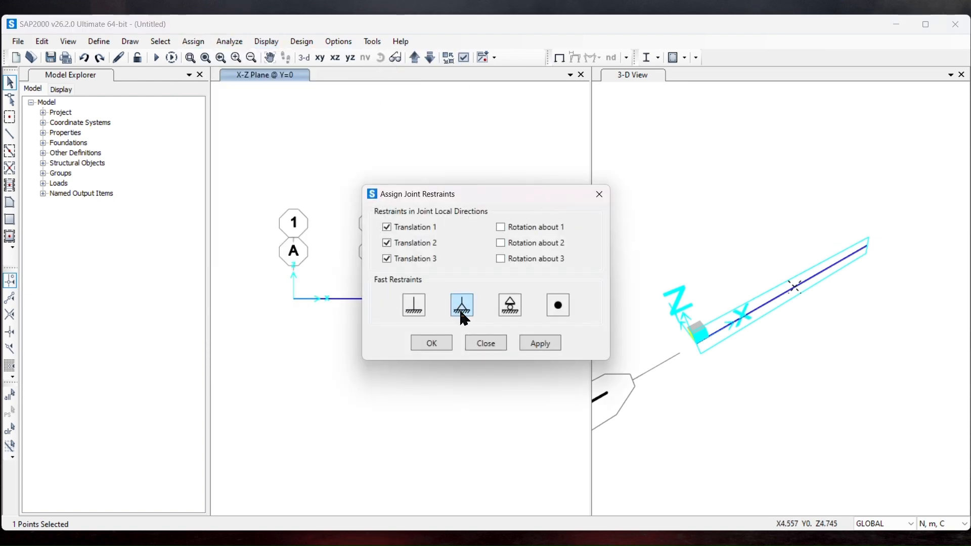
click(516, 317)
click(535, 344)
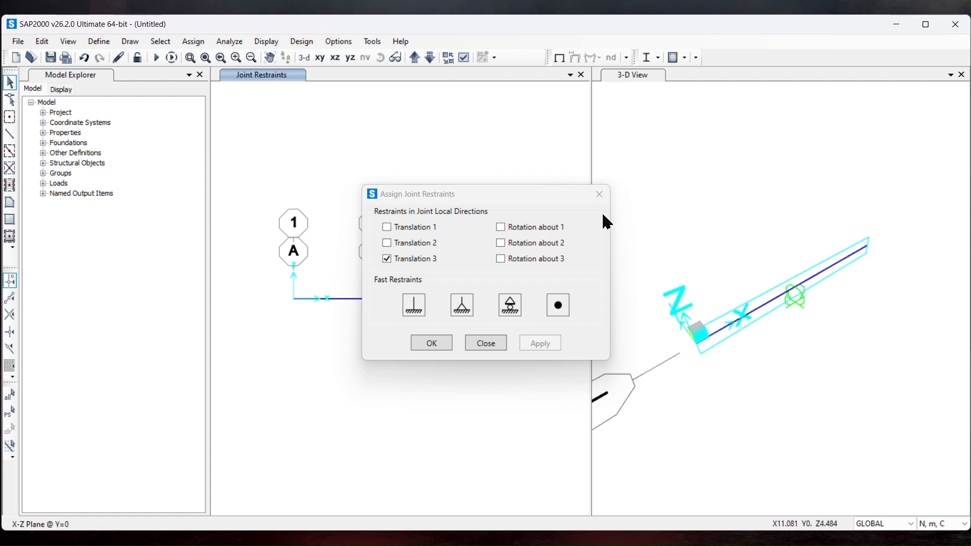
click(600, 194)
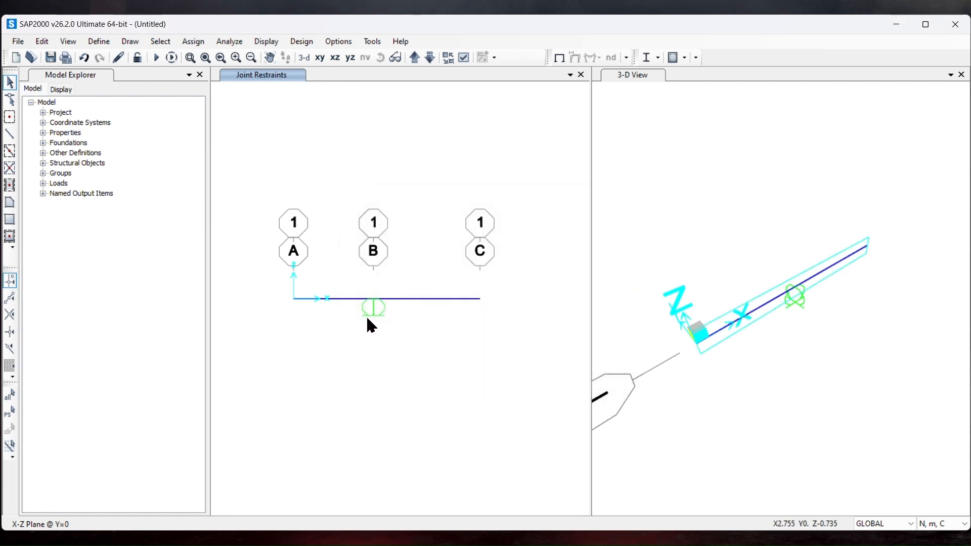
Assign a fixed restraint to the joint at C, restraining all translations and rotations.
click(480, 299)
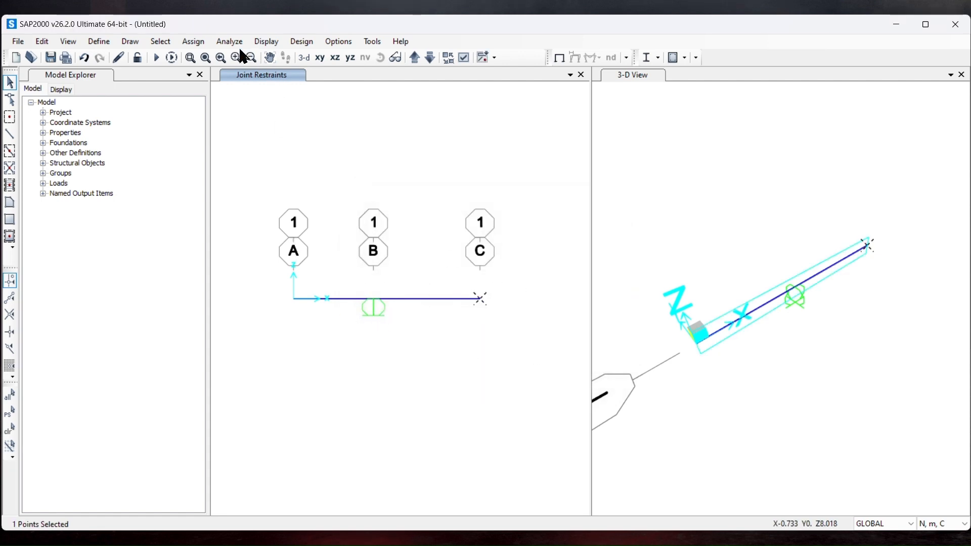
click(202, 49)
mouse_move(281, 58)
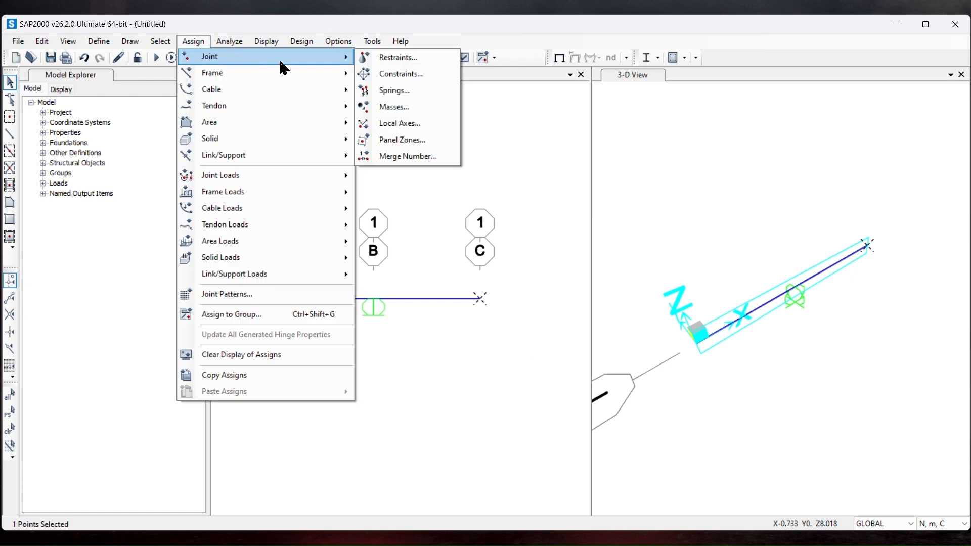
click(396, 59)
click(415, 305)
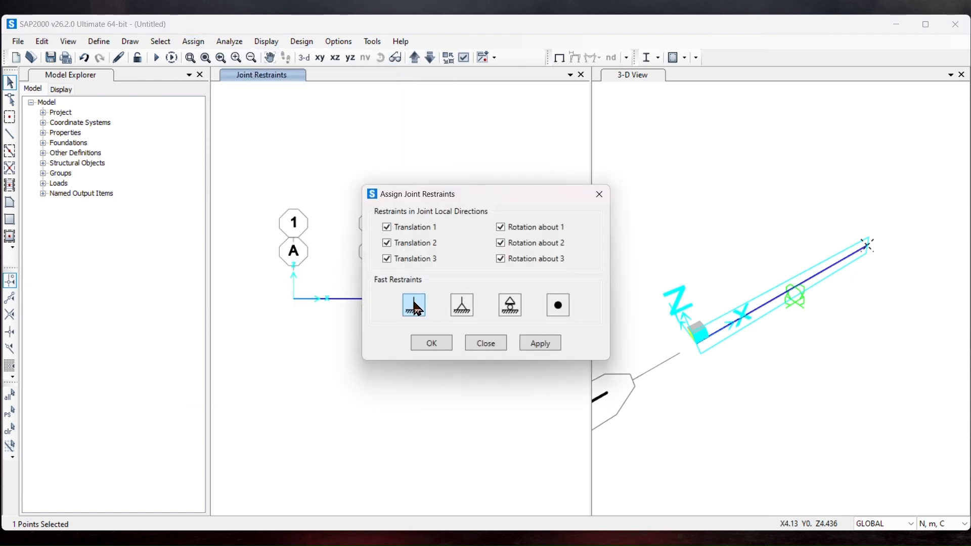
click(431, 342)
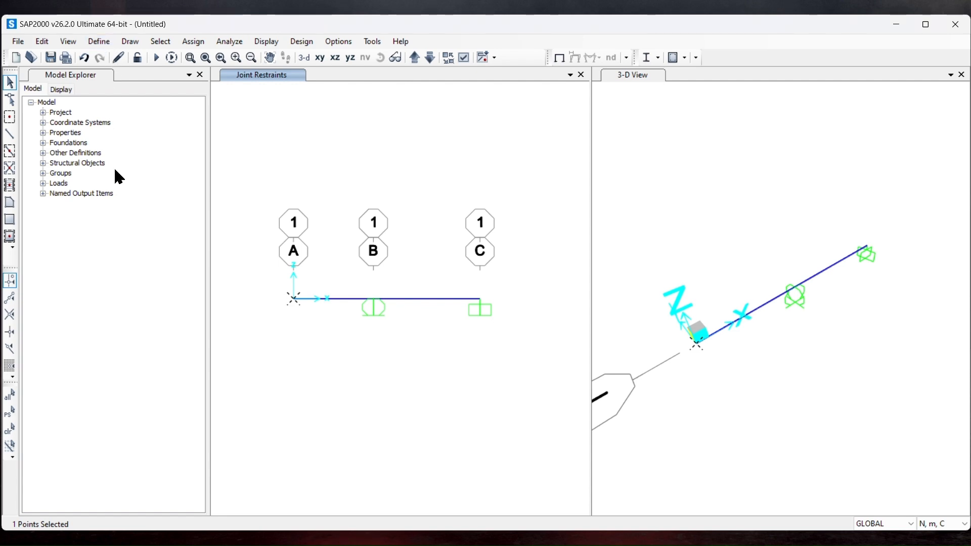
Add a load pattern named Load with type Dead and a self weight multiplier of 0.
click(103, 42)
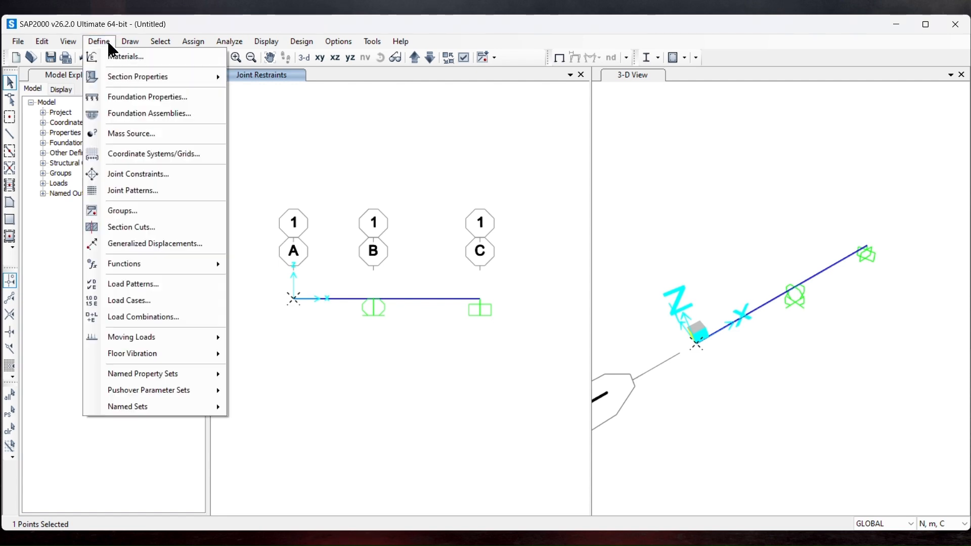
click(163, 284)
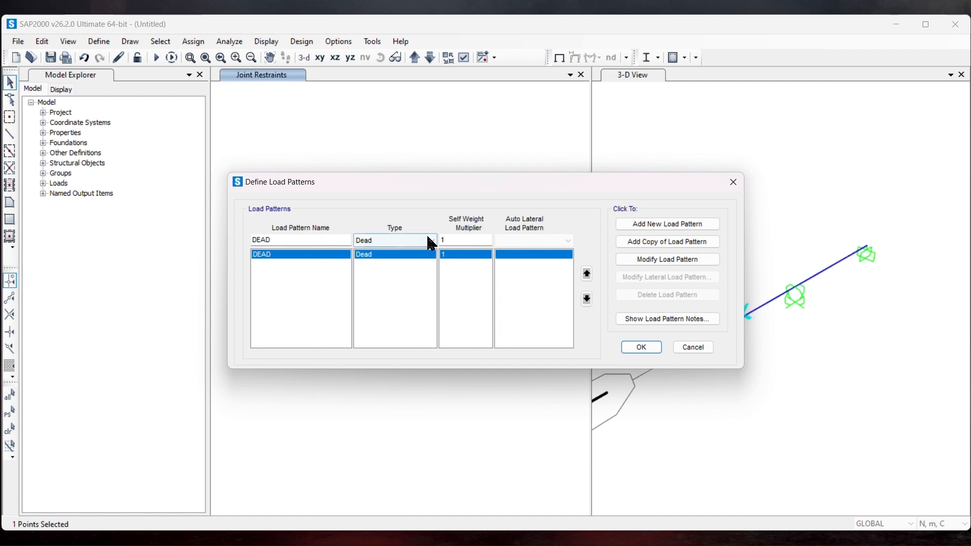
click(455, 239)
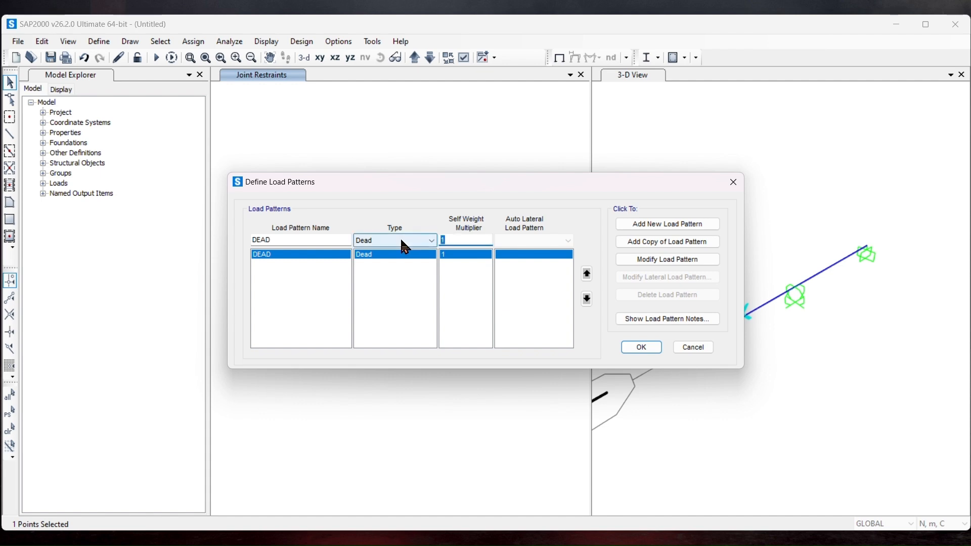
text(0)
drag(278, 237, 230, 243)
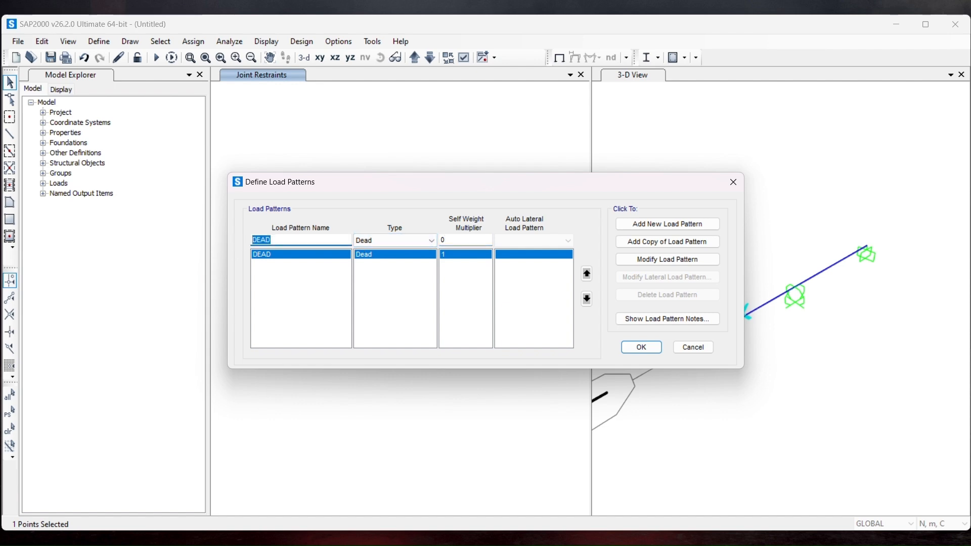
text(Load)
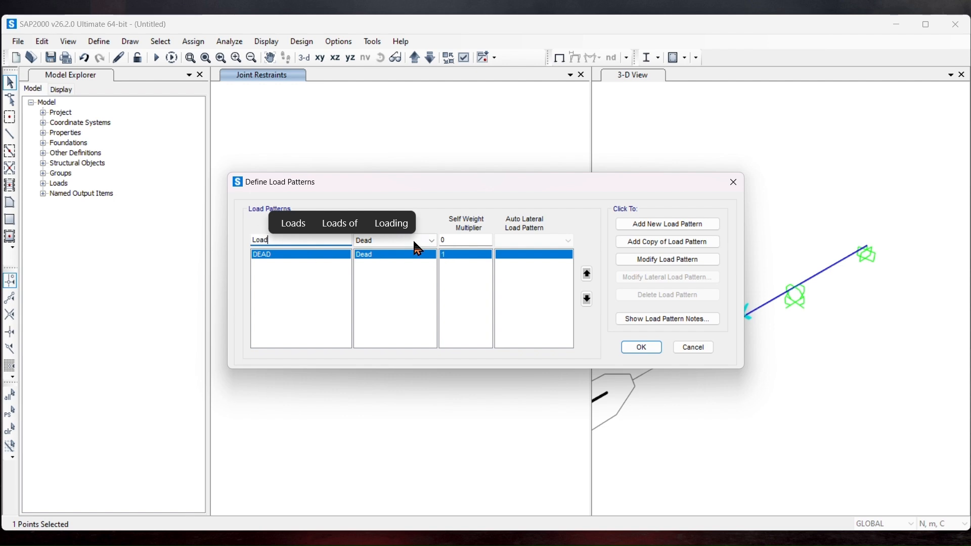
click(658, 230)
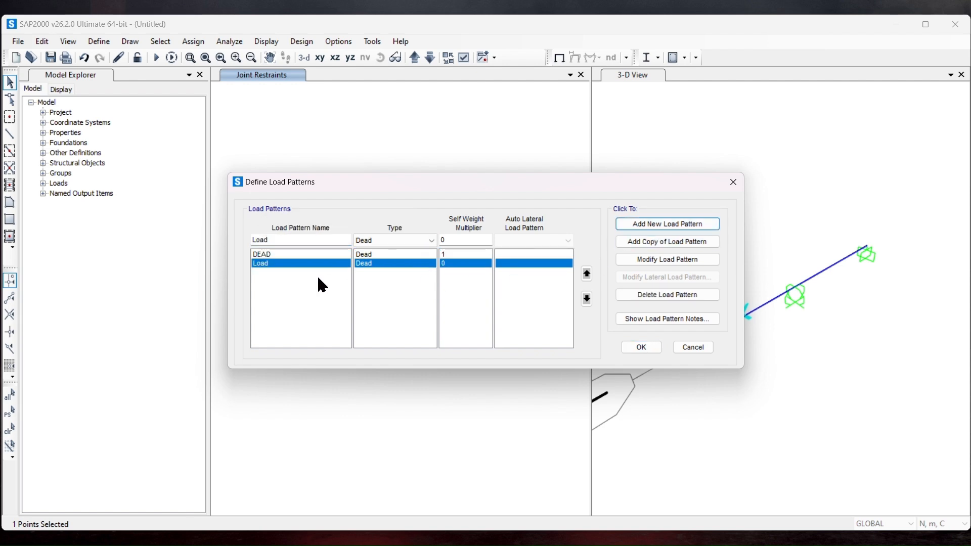
click(641, 352)
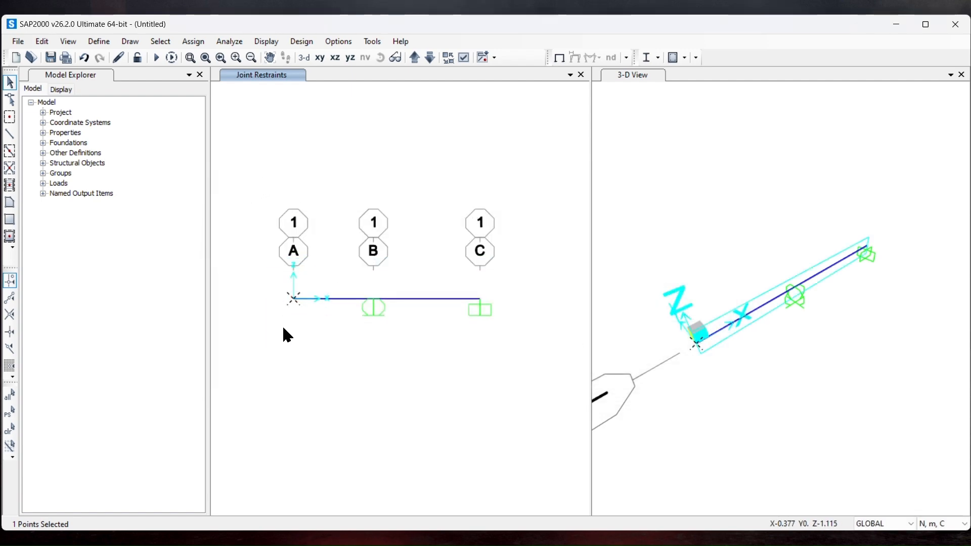
Assign a joint force of -4 N in Global Z to the joint at A under load pattern Load, adding to existing loads.
click(295, 299)
click(295, 299)
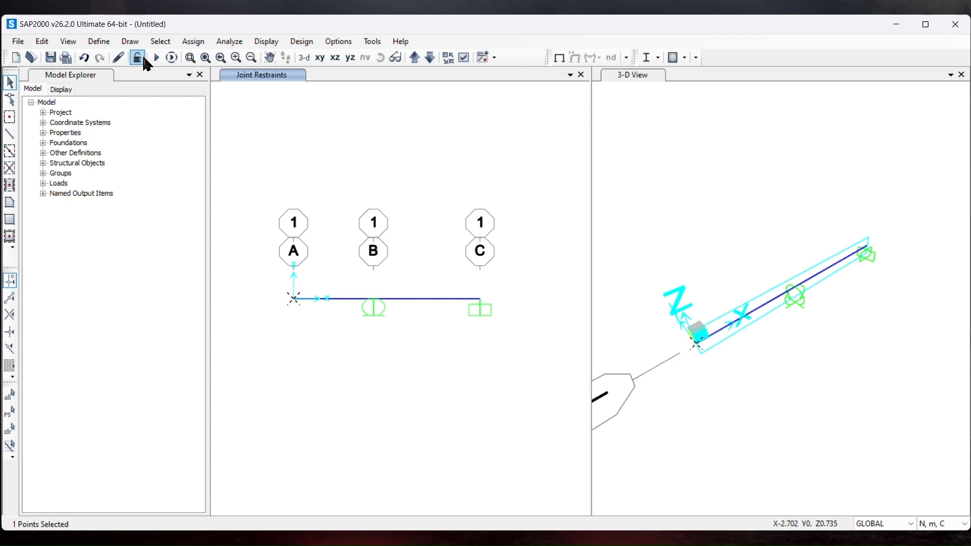
click(194, 48)
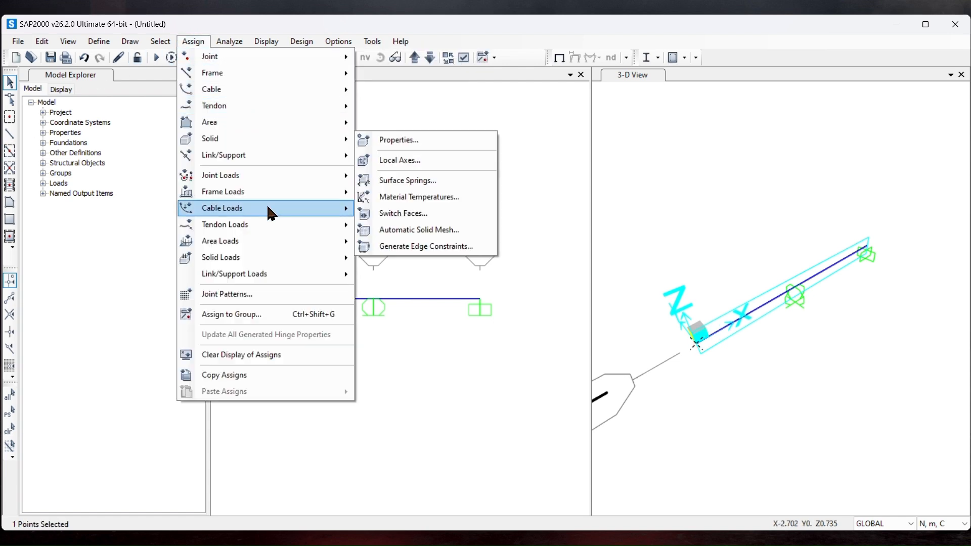
mouse_move(281, 178)
click(385, 175)
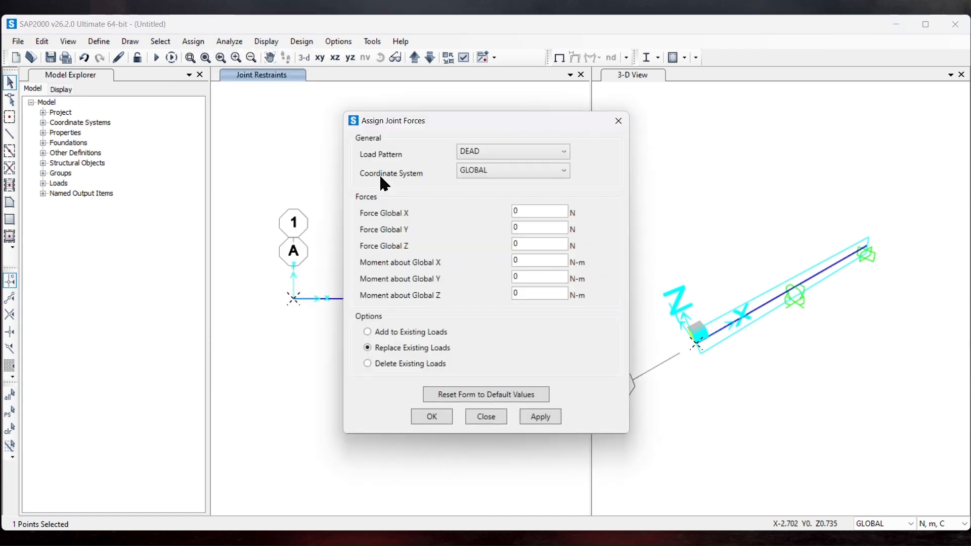
click(533, 153)
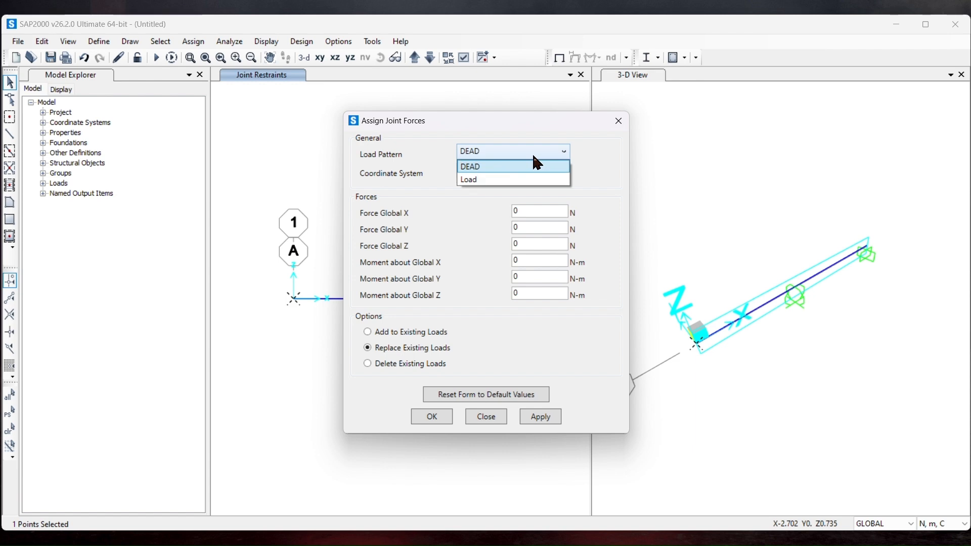
click(514, 177)
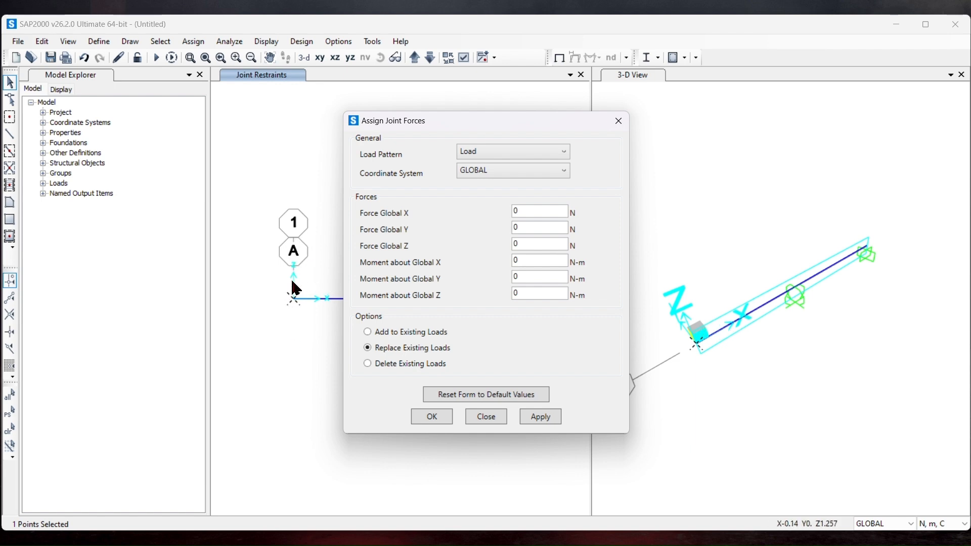
double_click(527, 245)
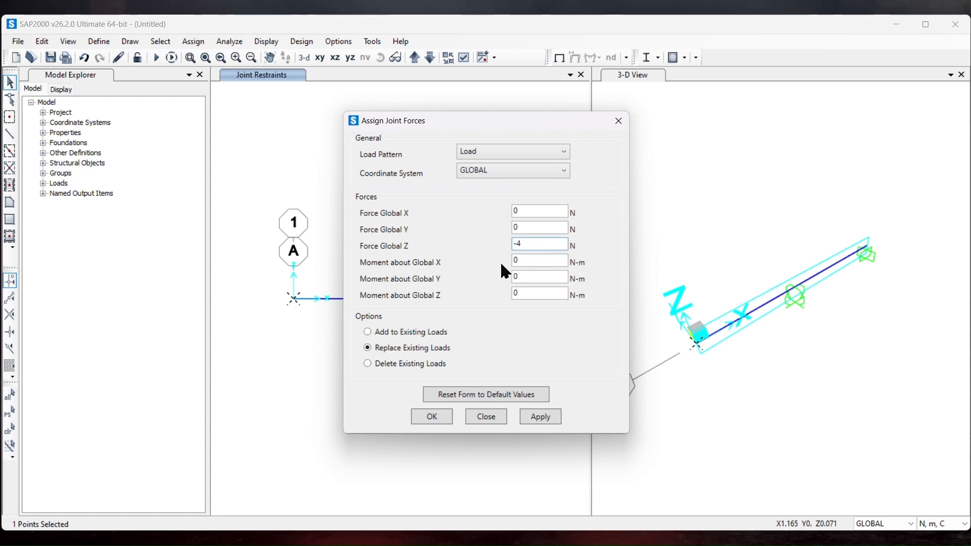
click(368, 332)
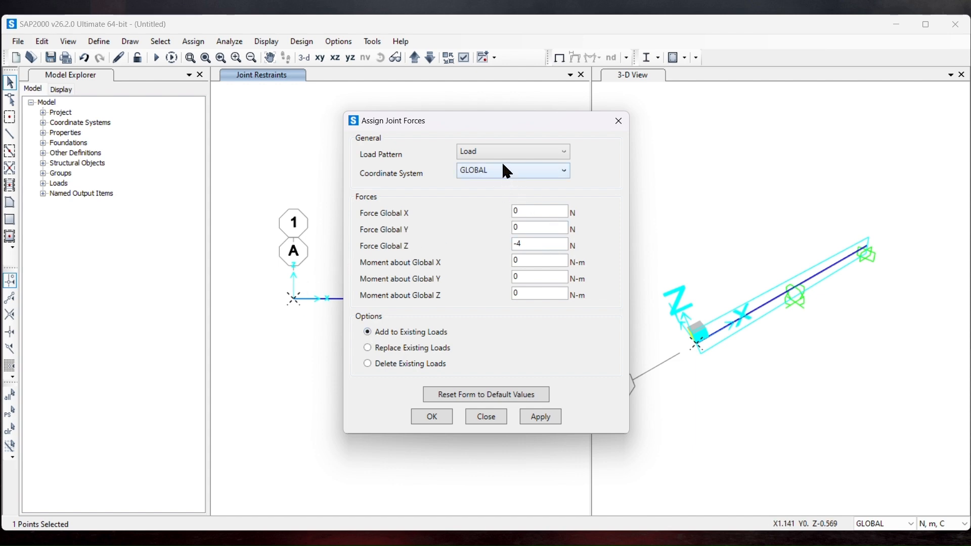
click(443, 422)
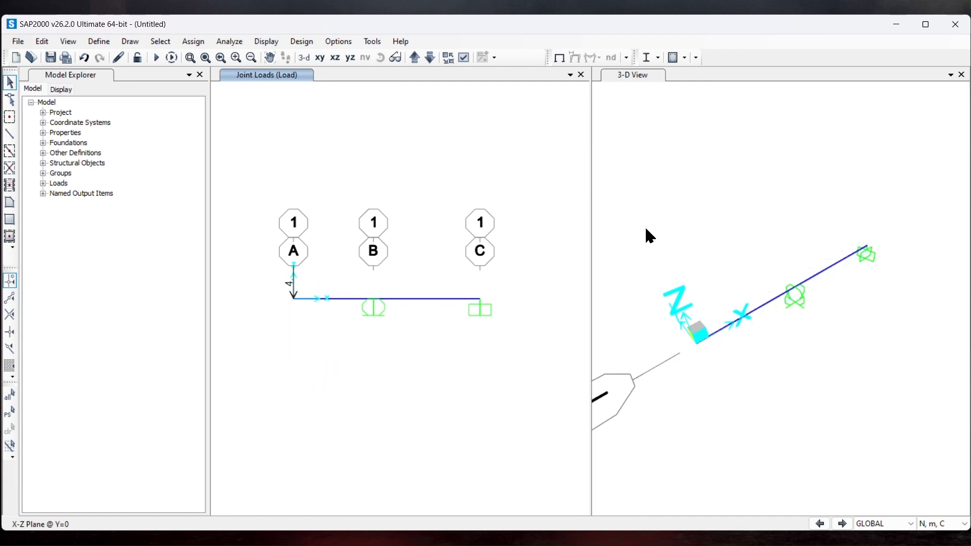
Try joining the two beam frames into a single member, and undo the join.
drag(591, 256, 659, 268)
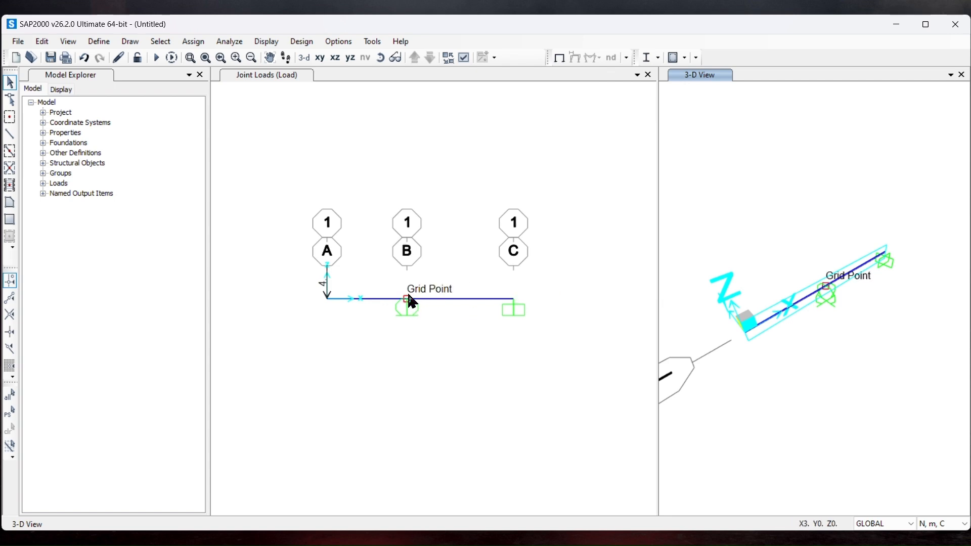
click(460, 299)
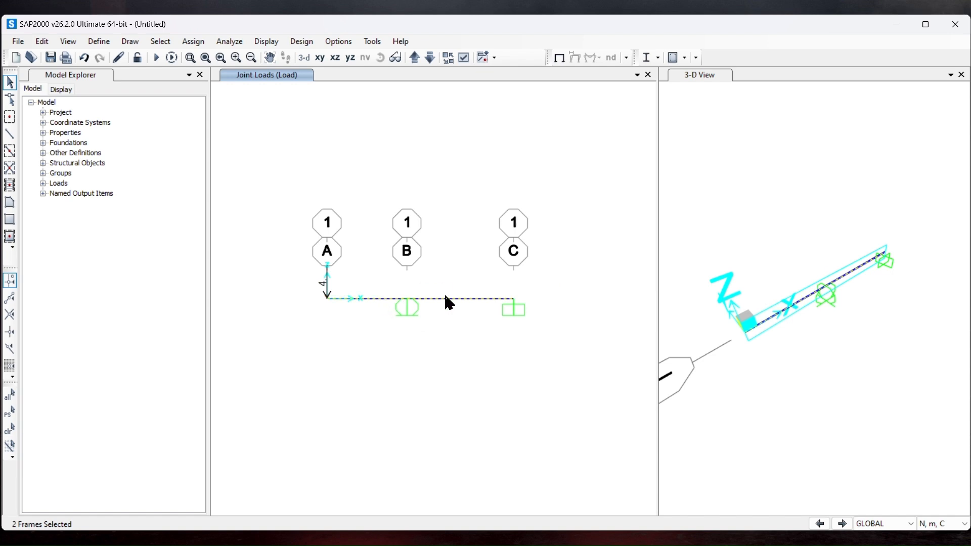
click(43, 42)
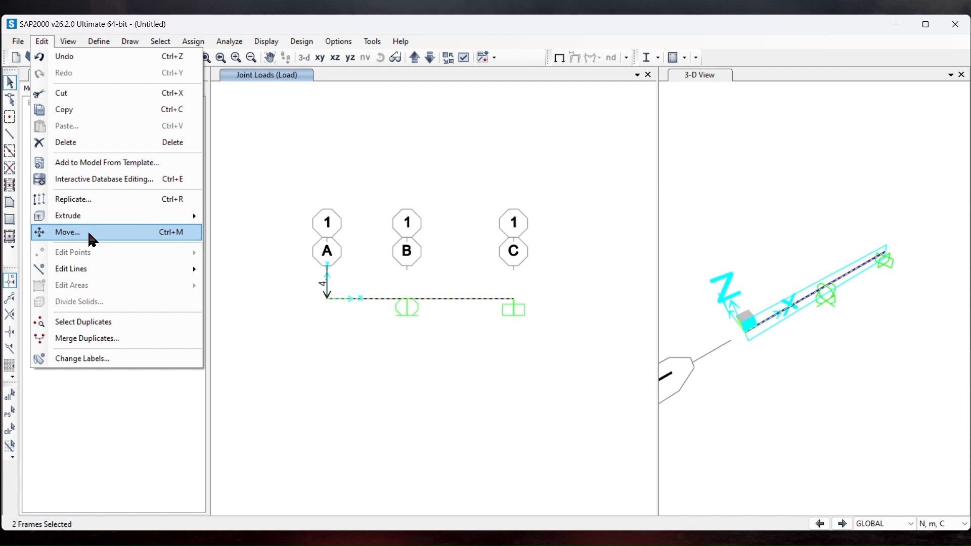
mouse_move(170, 271)
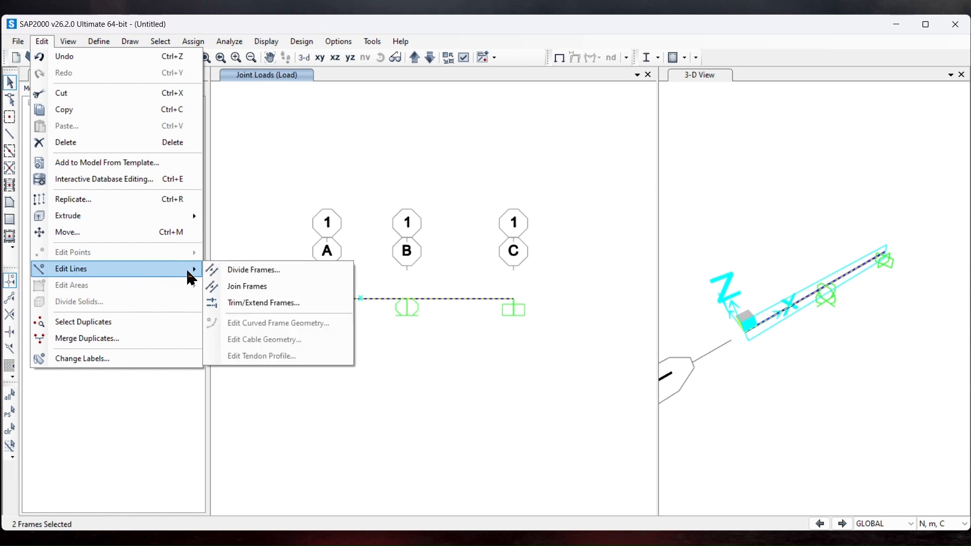
click(250, 303)
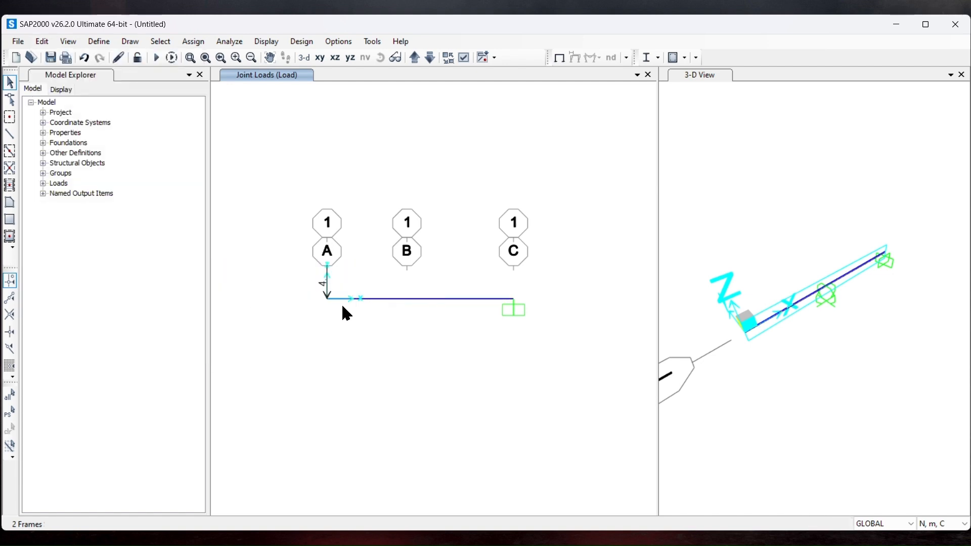
click(471, 314)
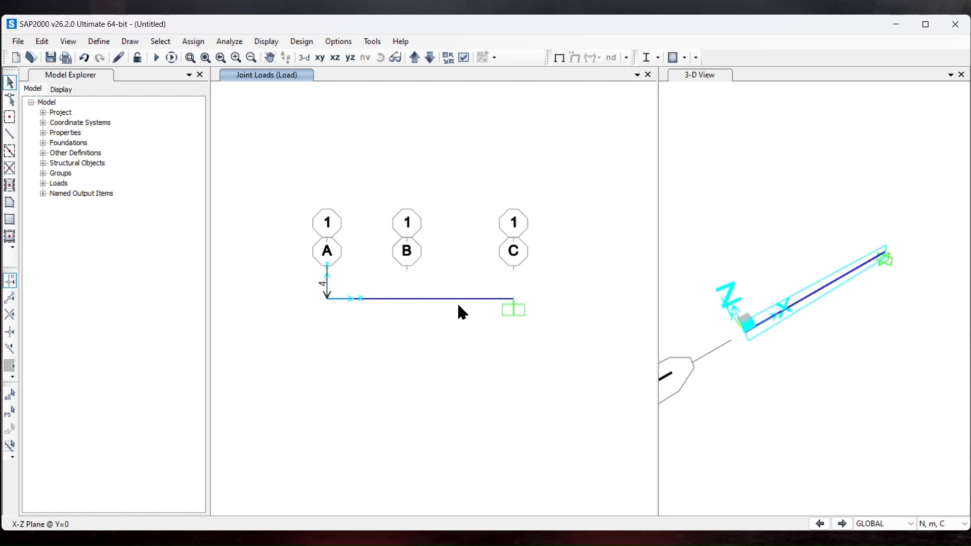
click(431, 299)
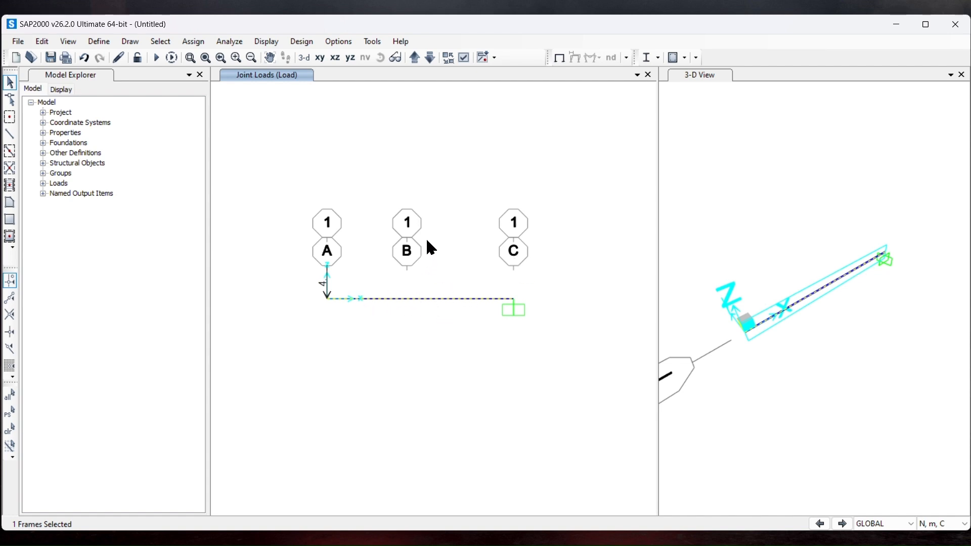
key(ctrl+z)
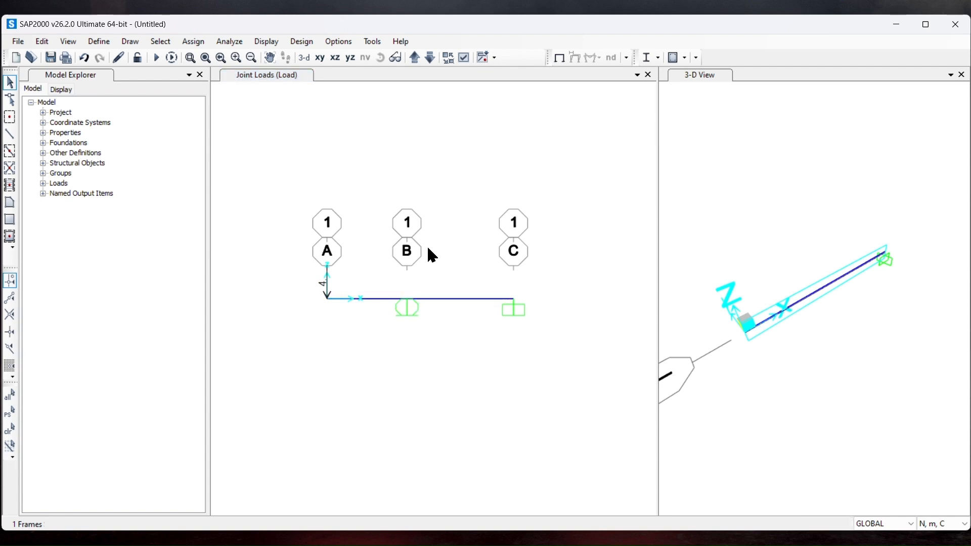
Assign a uniform gravity load of 2 N/m to the frame between B and C under load pattern Load.
click(450, 300)
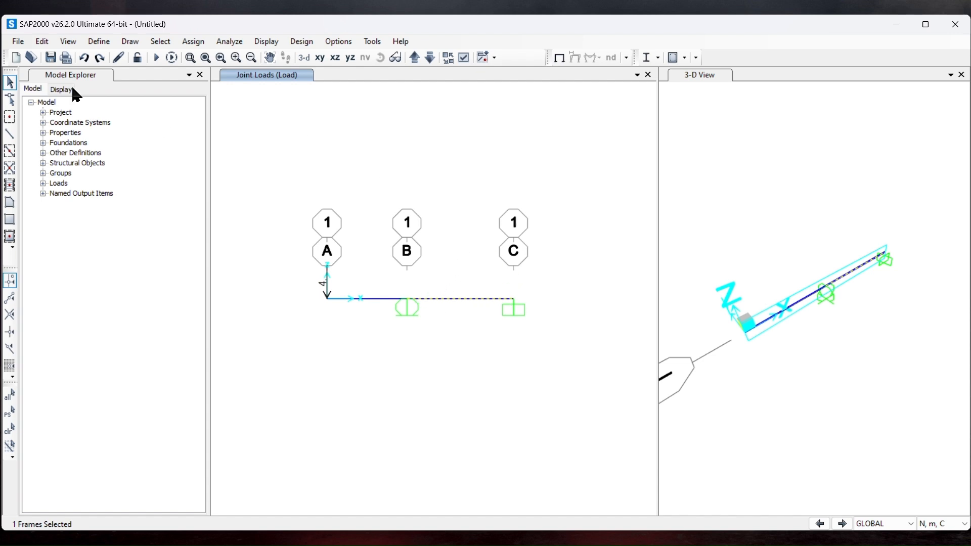
click(191, 42)
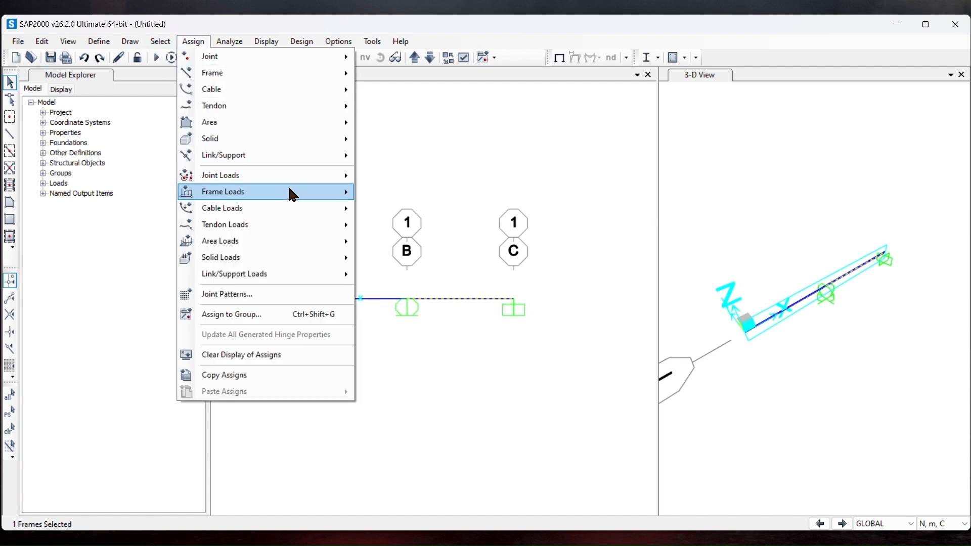
mouse_move(324, 192)
click(399, 231)
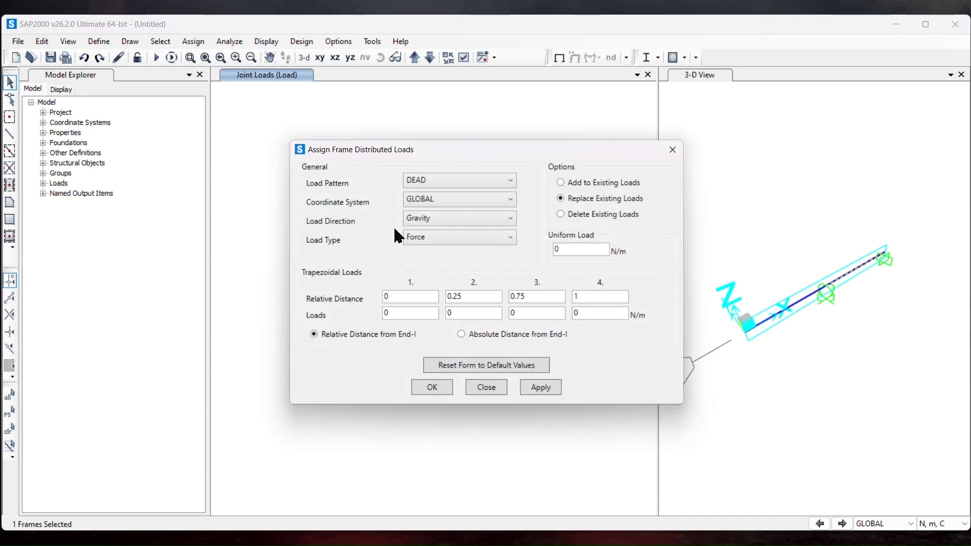
mouse_move(556, 155)
mouse_down()
mouse_move(805, 368)
mouse_move(569, 318)
mouse_move(546, 159)
mouse_up()
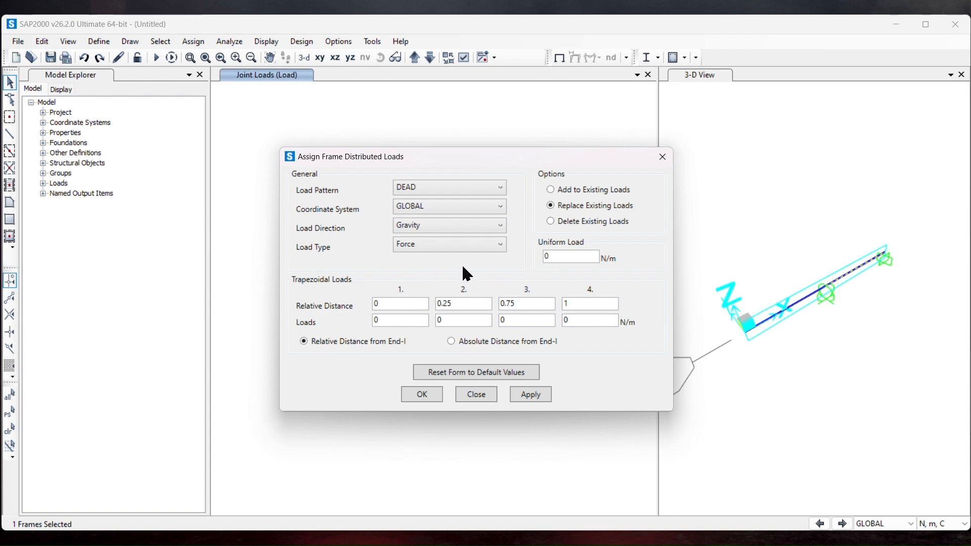
drag(559, 255, 512, 272)
text(2)
click(433, 191)
click(428, 214)
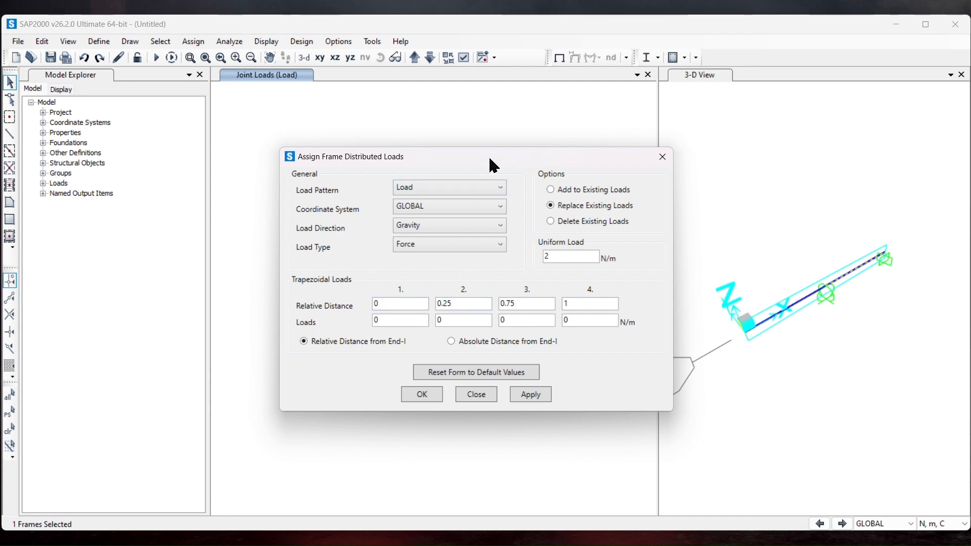
drag(490, 162, 182, 196)
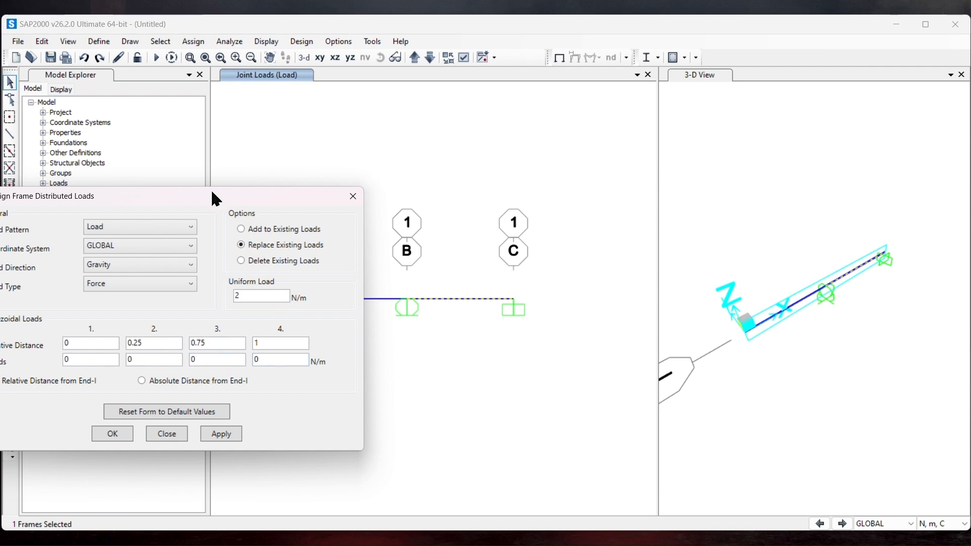
drag(214, 198, 299, 160)
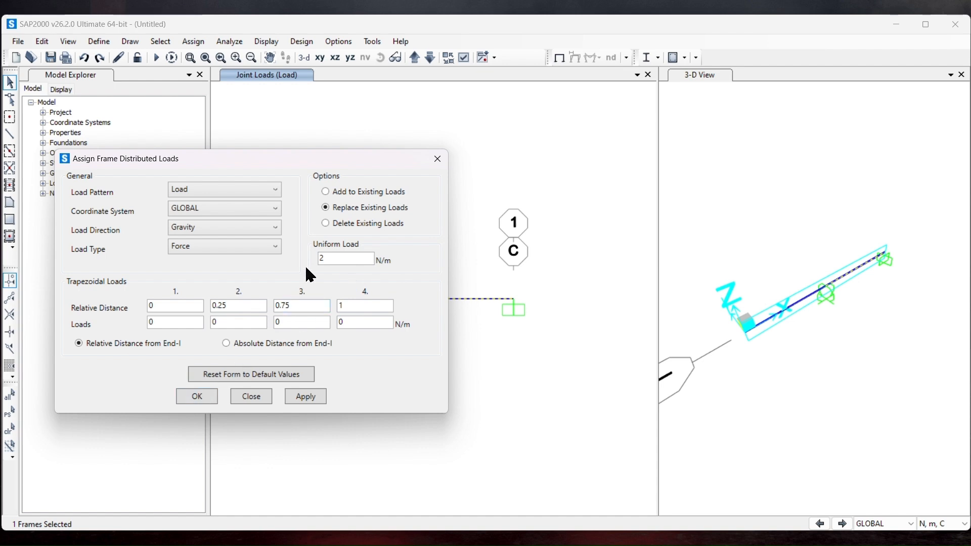
click(202, 399)
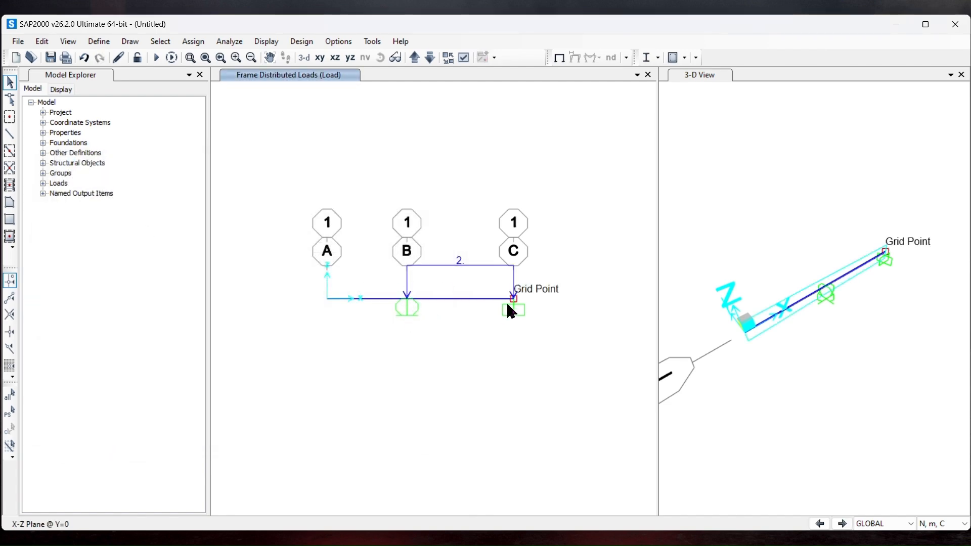
Select the joint at A and widen the 3-D view.
click(326, 300)
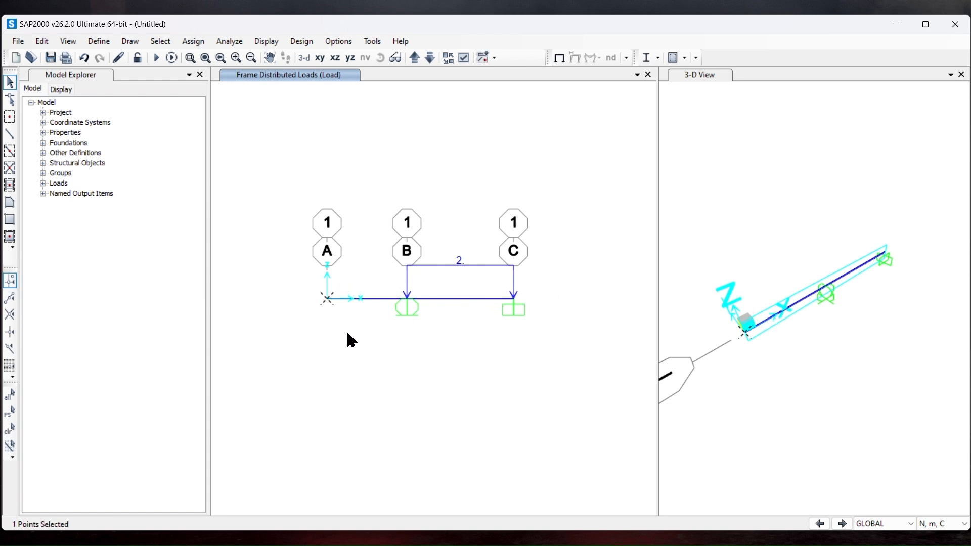
click(664, 293)
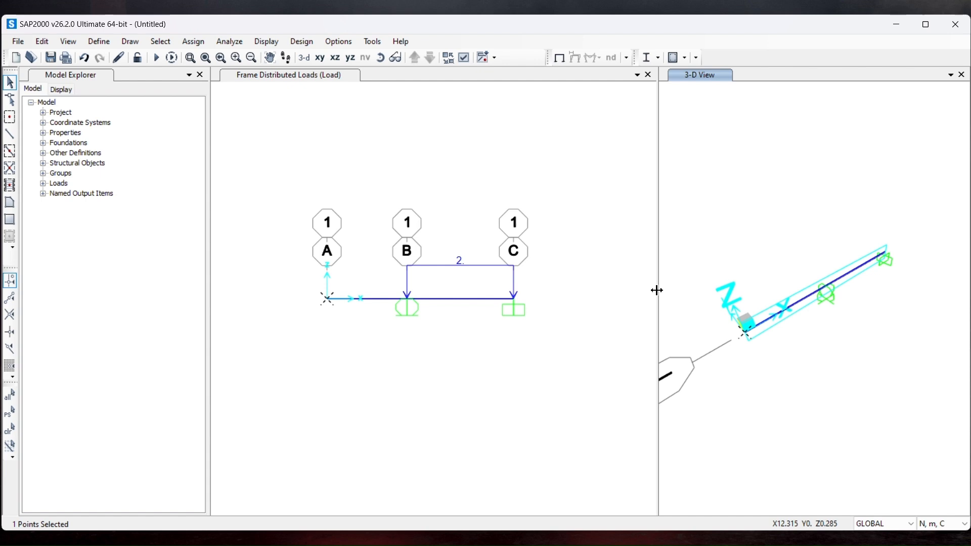
drag(657, 291, 427, 298)
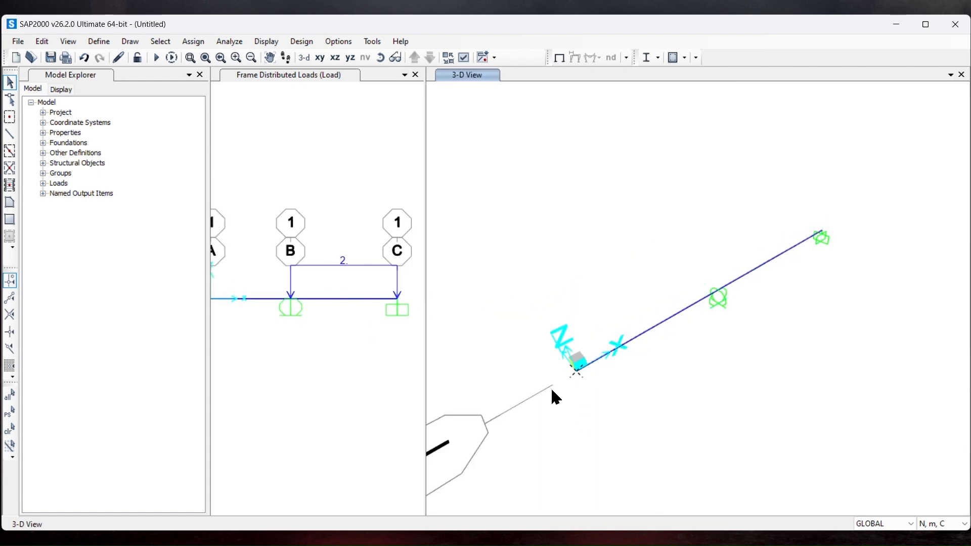
Switch to the handwritten beam sketch, draw the moment's axis with an arrow through A against the y direction, and return to SAP2000.
mouse_move(551, 544)
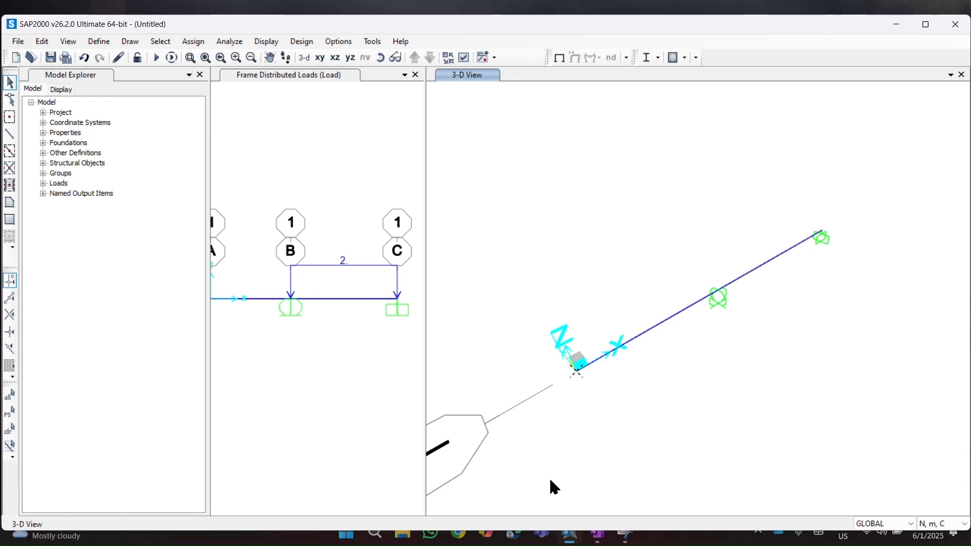
click(592, 535)
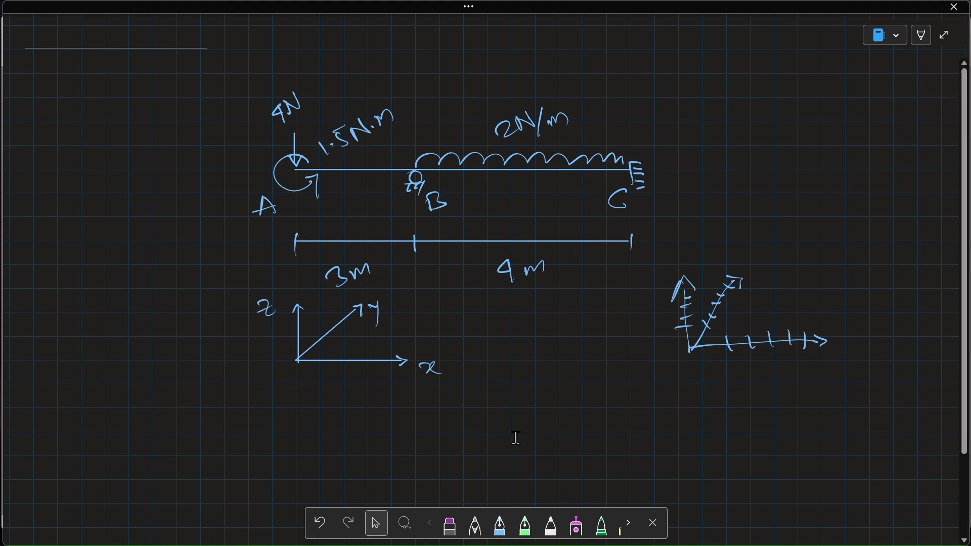
click(502, 532)
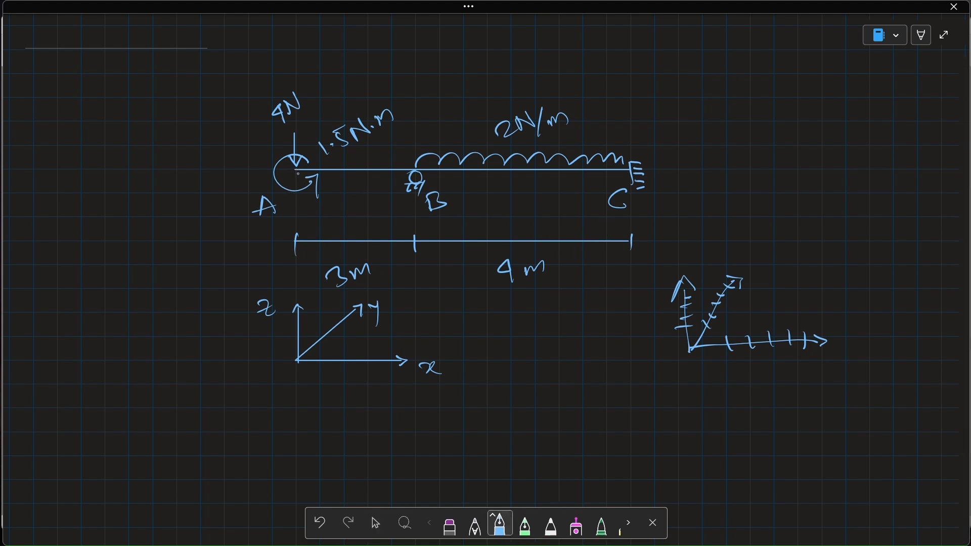
drag(299, 172, 349, 140)
mouse_move(302, 171)
mouse_down()
mouse_move(230, 215)
mouse_move(253, 216)
mouse_up()
mouse_move(299, 173)
mouse_down()
mouse_move(229, 218)
mouse_move(260, 221)
mouse_up()
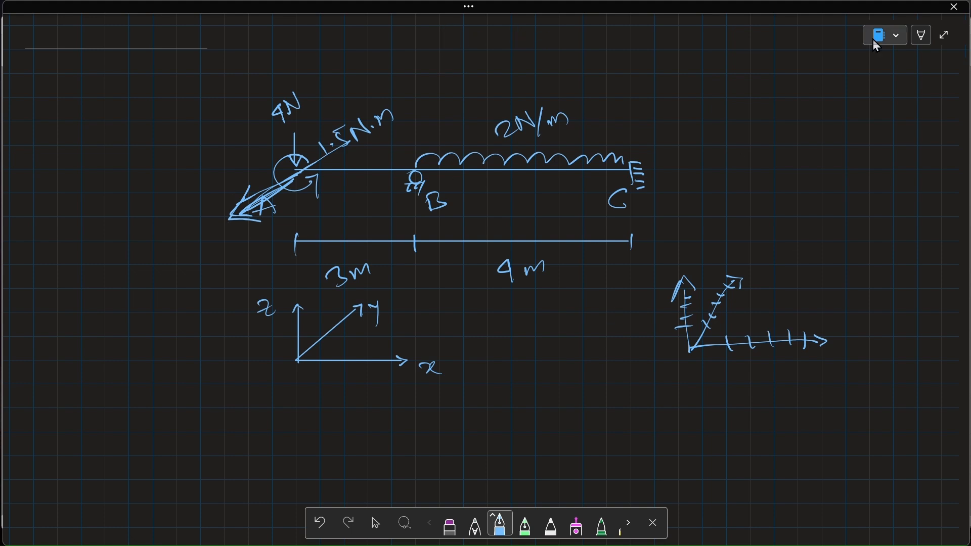
click(905, 11)
click(904, 11)
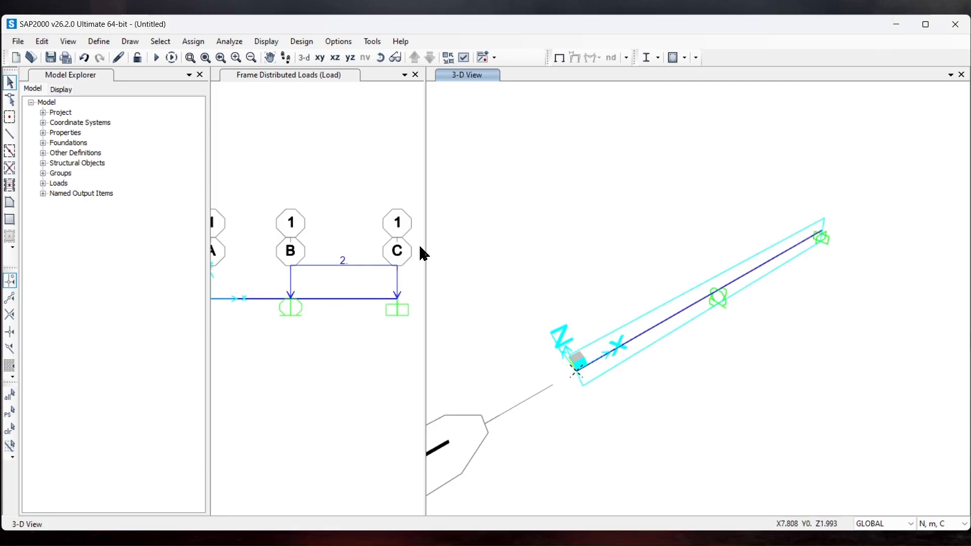
Widen the X-Z elevation view beside the 3-D view so the whole beam from A to C fits.
drag(425, 250, 674, 271)
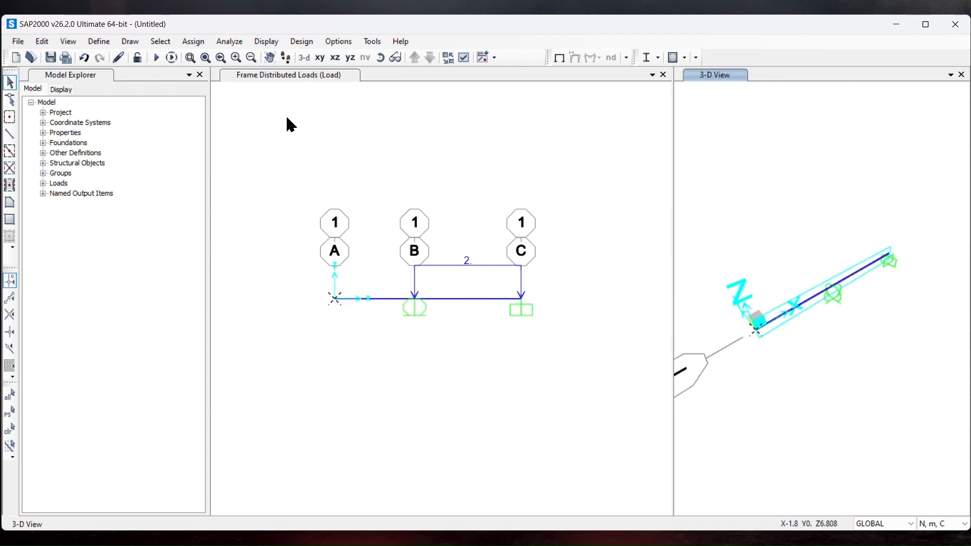
click(202, 42)
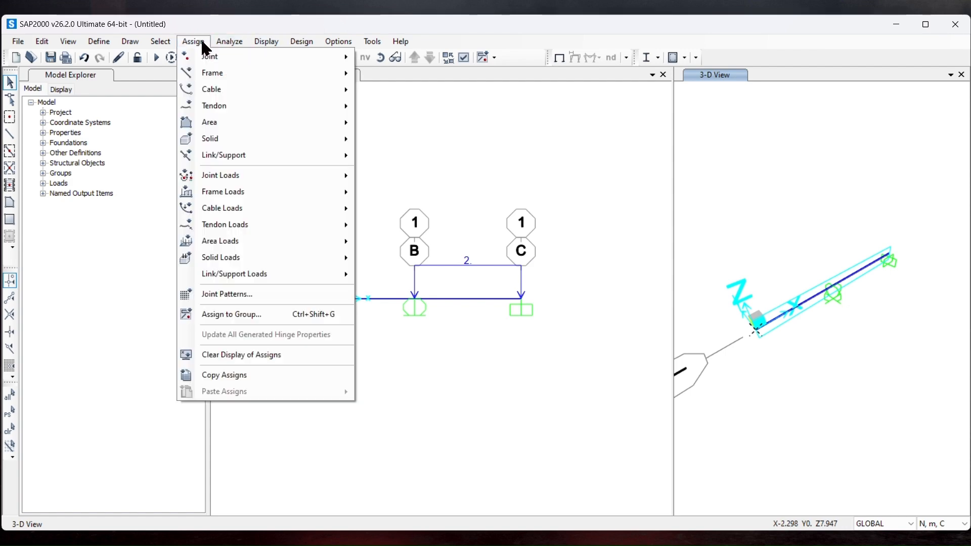
click(202, 39)
click(401, 41)
click(412, 22)
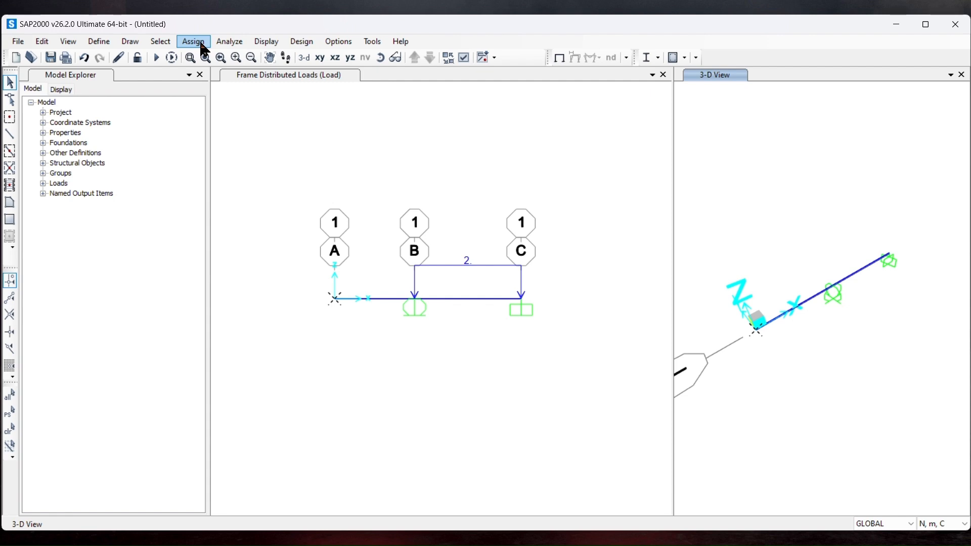
Add a joint moment of -1.5 N-m about global Y at A under load pattern Load, with force global Z set to 0.
click(202, 45)
mouse_move(310, 186)
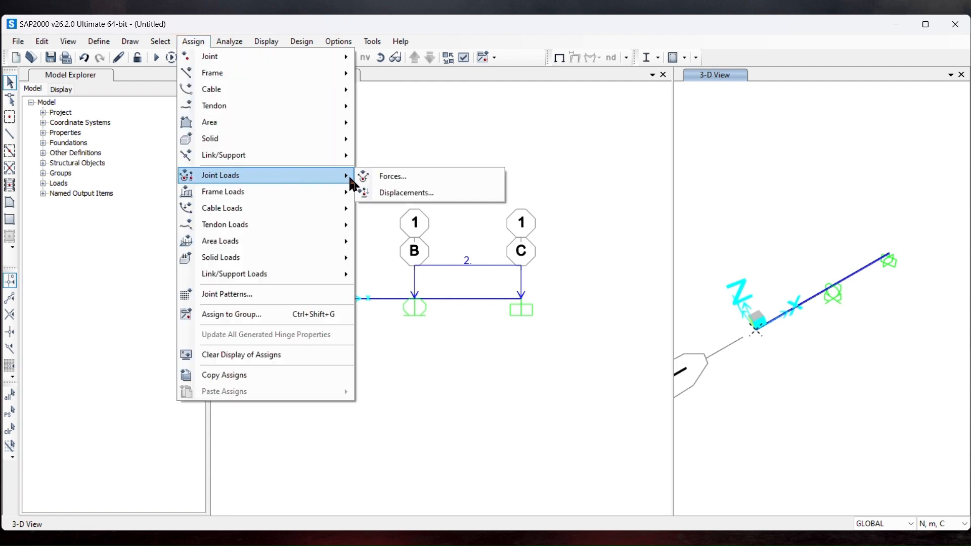
click(388, 176)
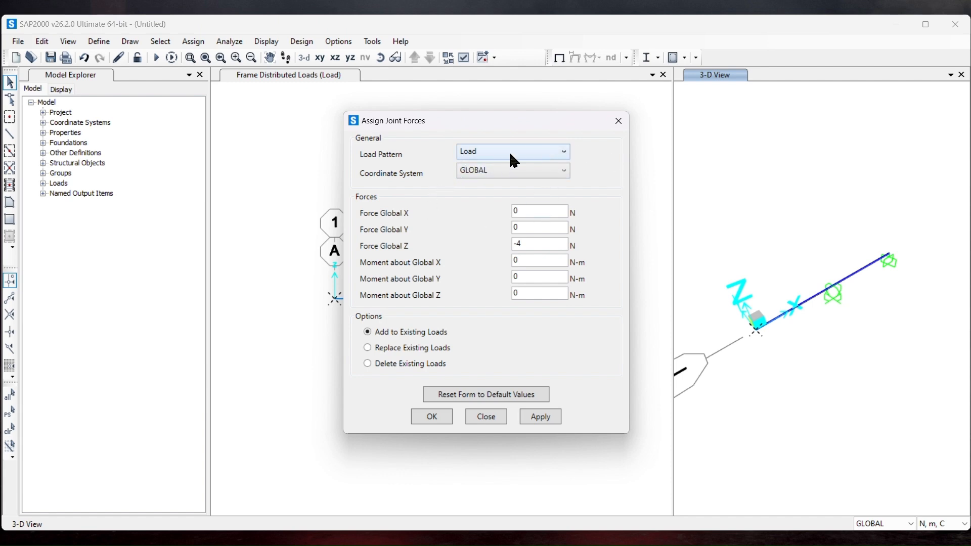
click(521, 245)
text(0)
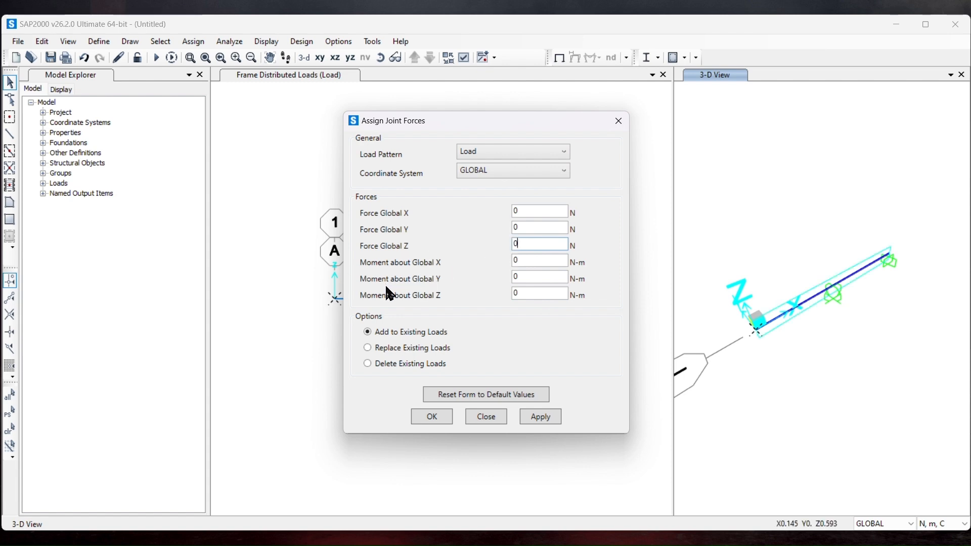
click(526, 278)
text(-)
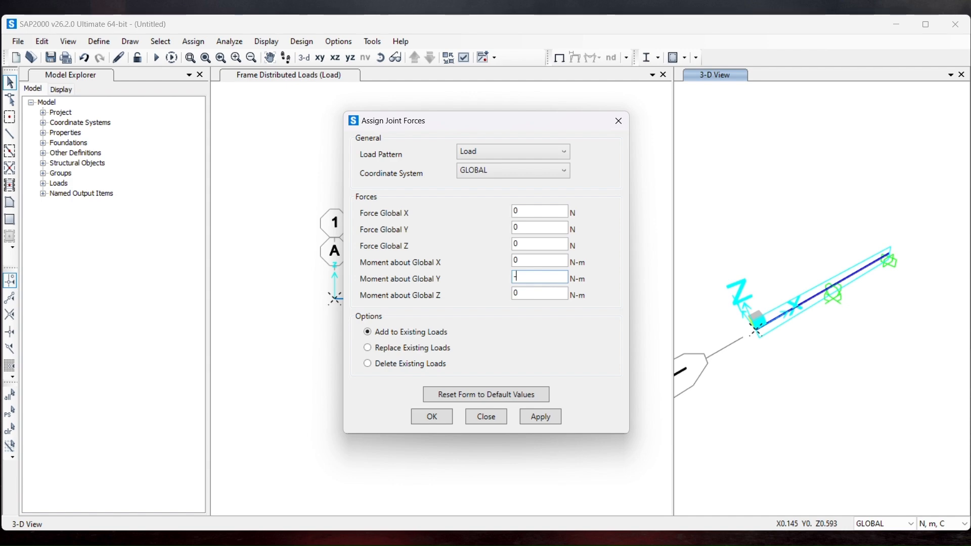
text(1.5)
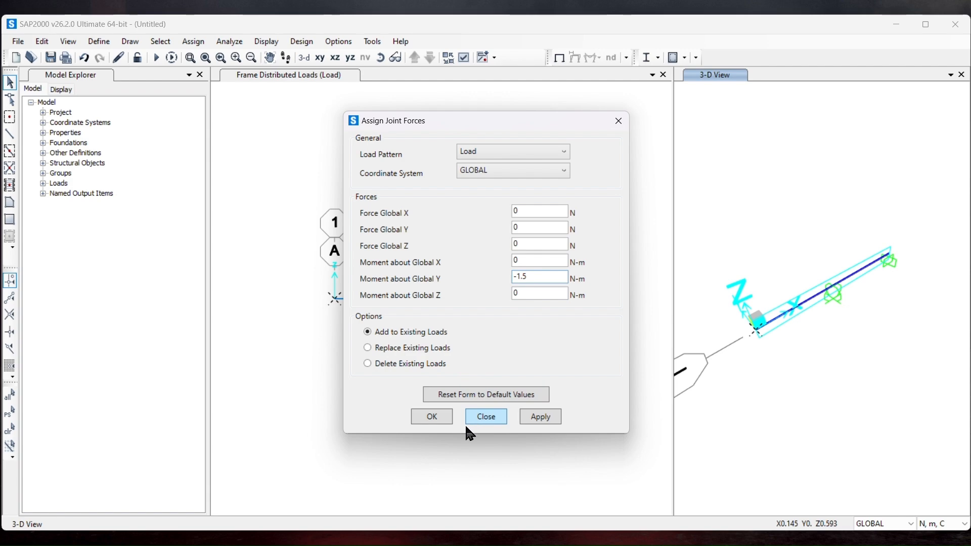
click(427, 421)
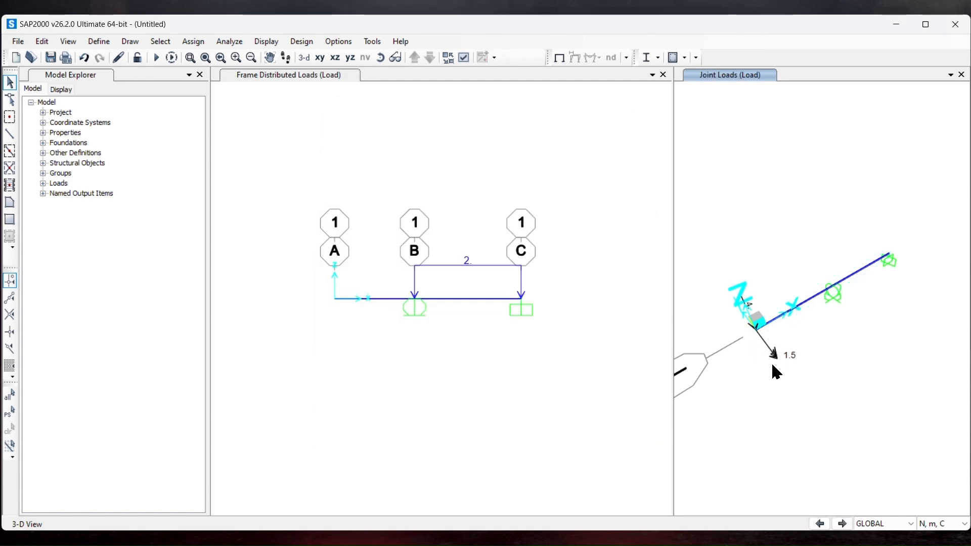
Review the loads assigned to the joint at A, and deselect the joint.
click(336, 300)
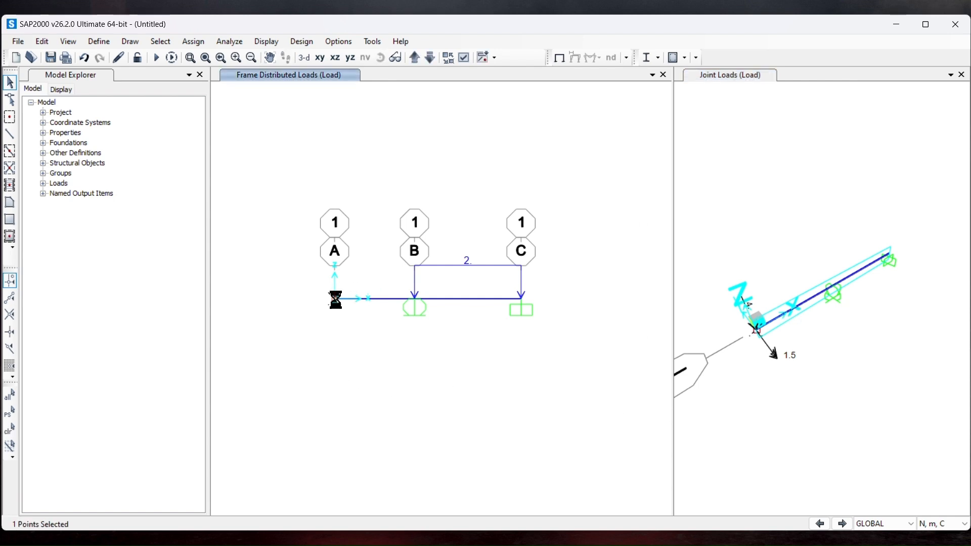
right_click(336, 299)
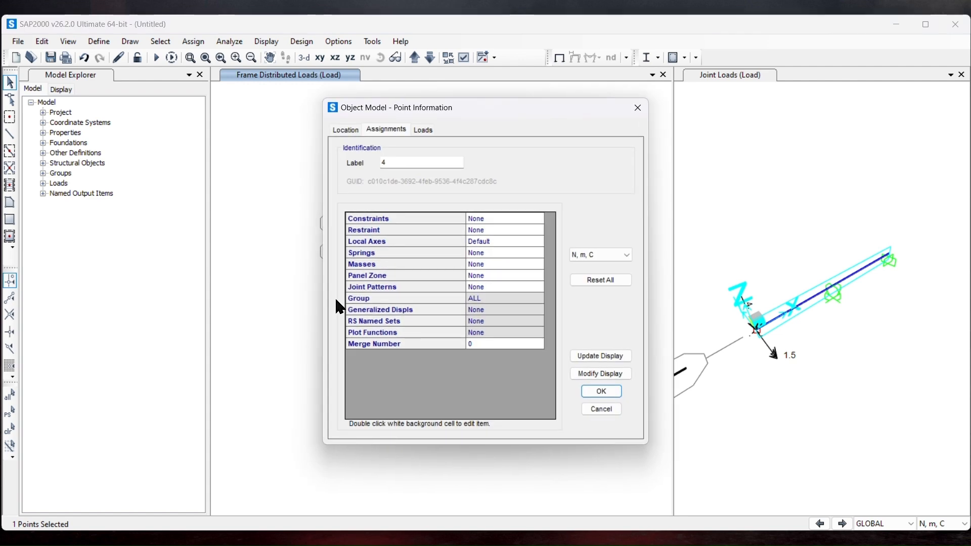
click(429, 130)
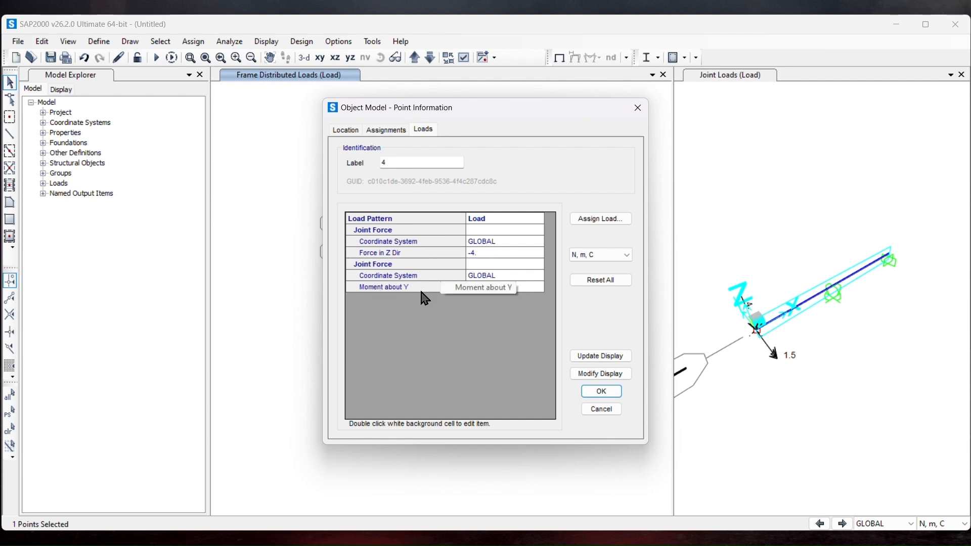
click(638, 107)
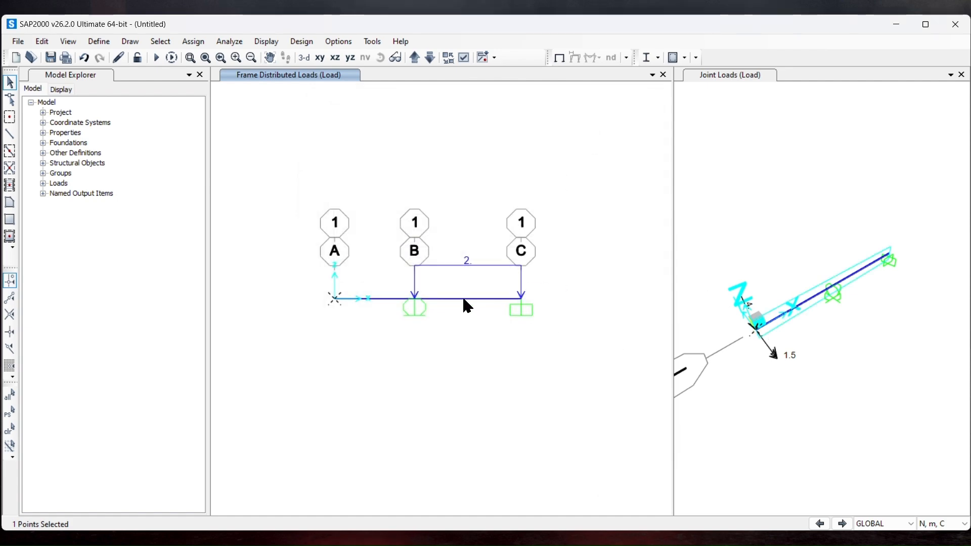
click(336, 299)
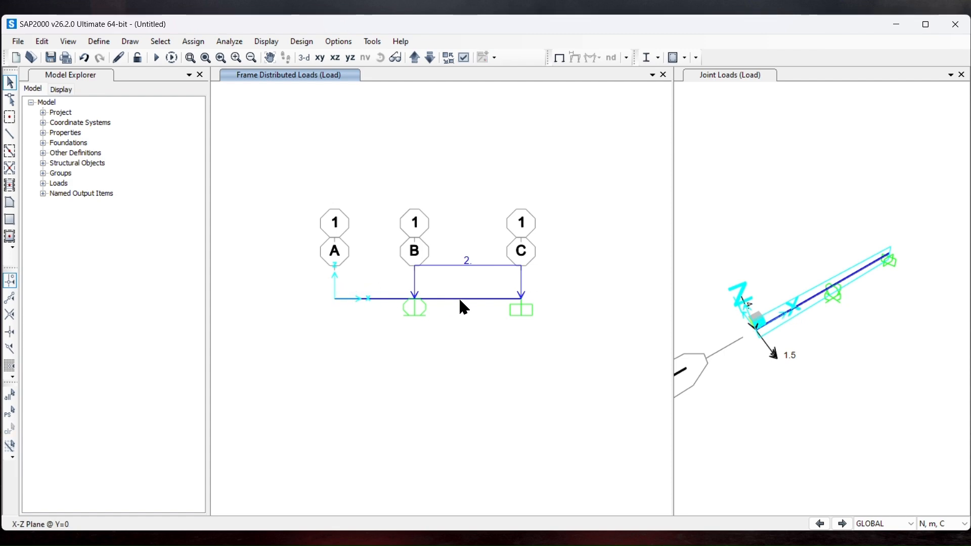
Select the frame between B and C and review its assigned loads.
click(466, 300)
right_click(466, 300)
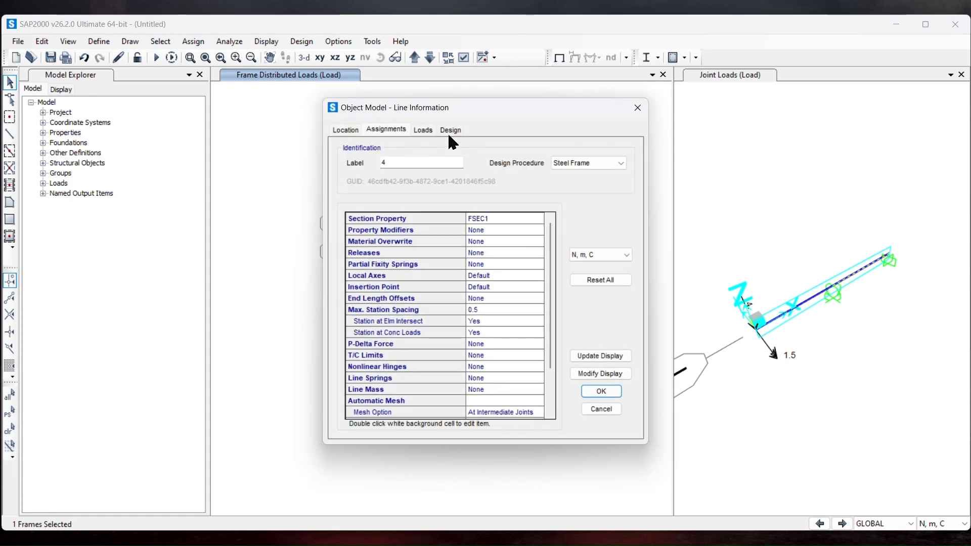
click(425, 129)
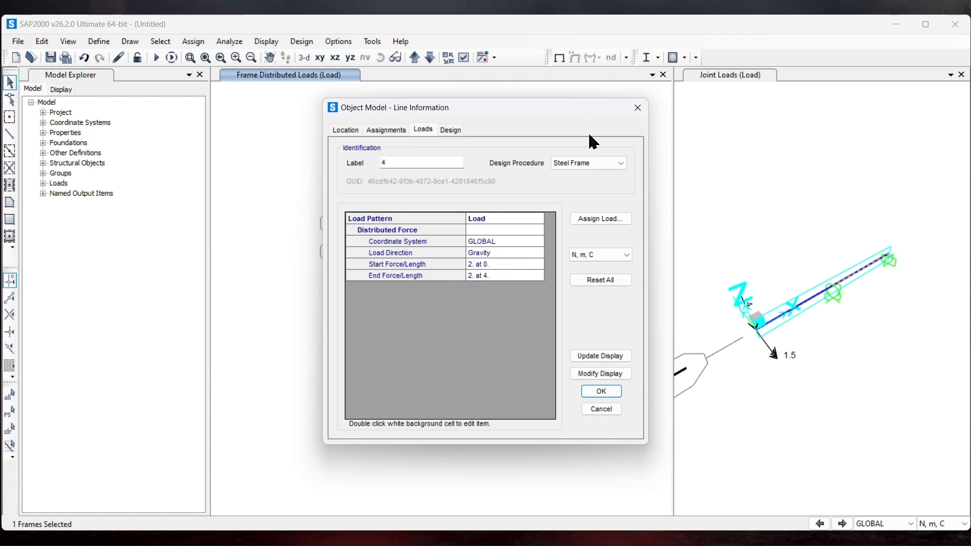
click(635, 112)
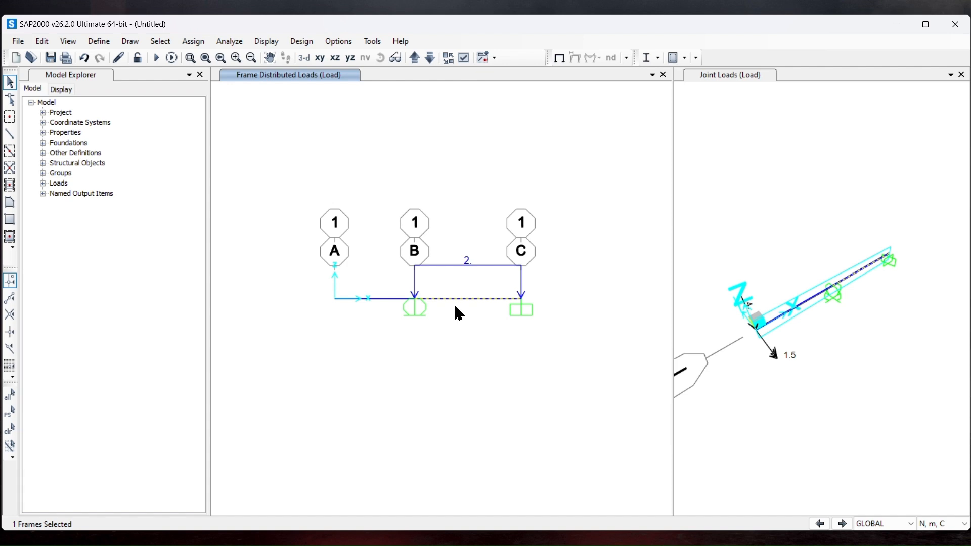
Set the MODAL load case to Do Not Run and start the analysis of the remaining cases.
click(158, 58)
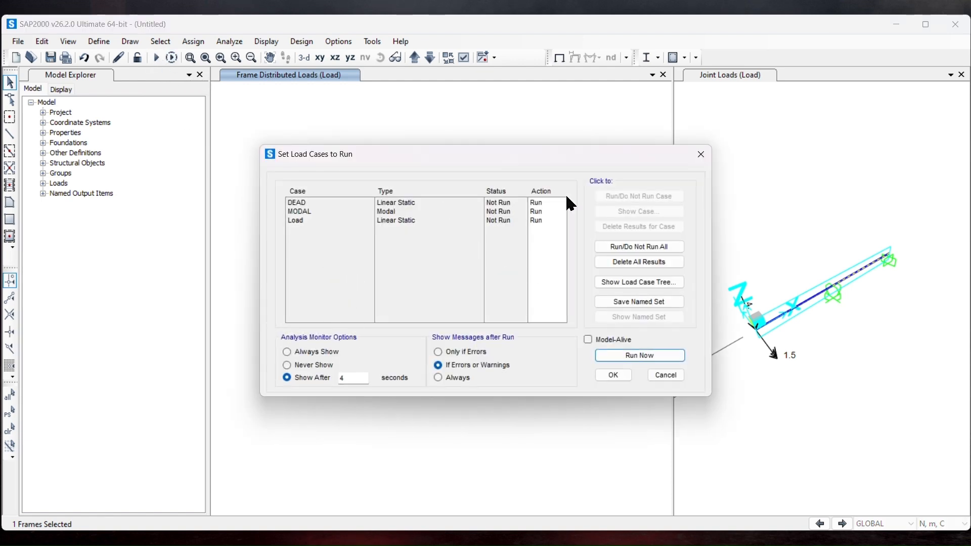
click(299, 213)
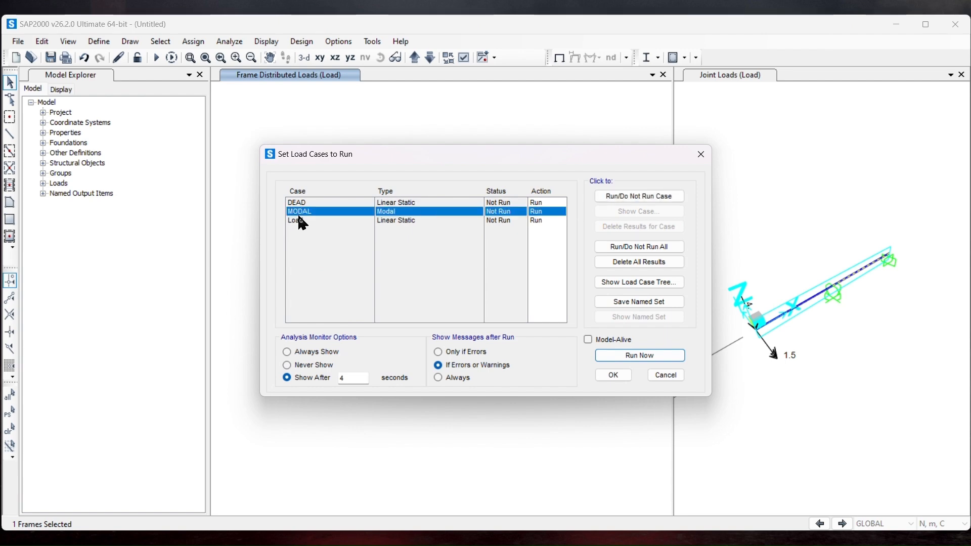
click(665, 200)
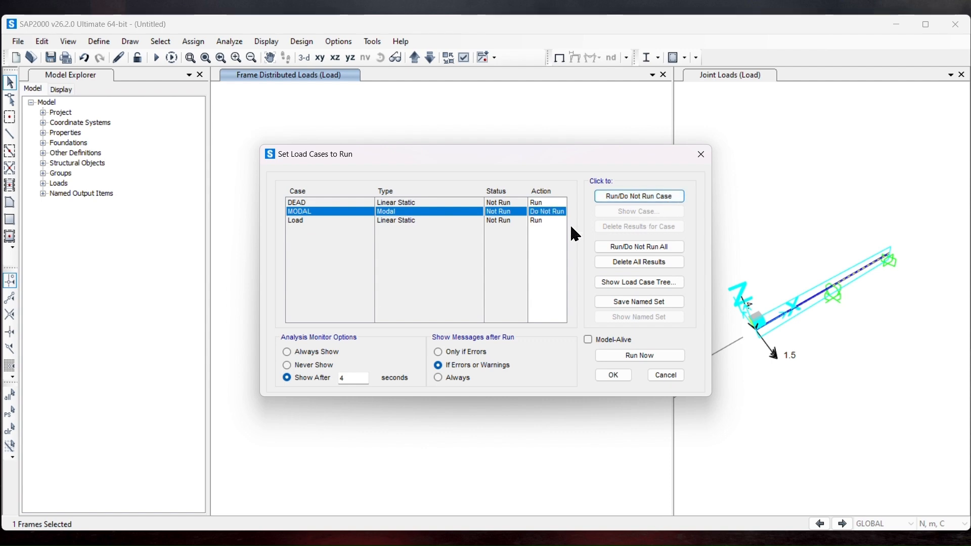
click(640, 355)
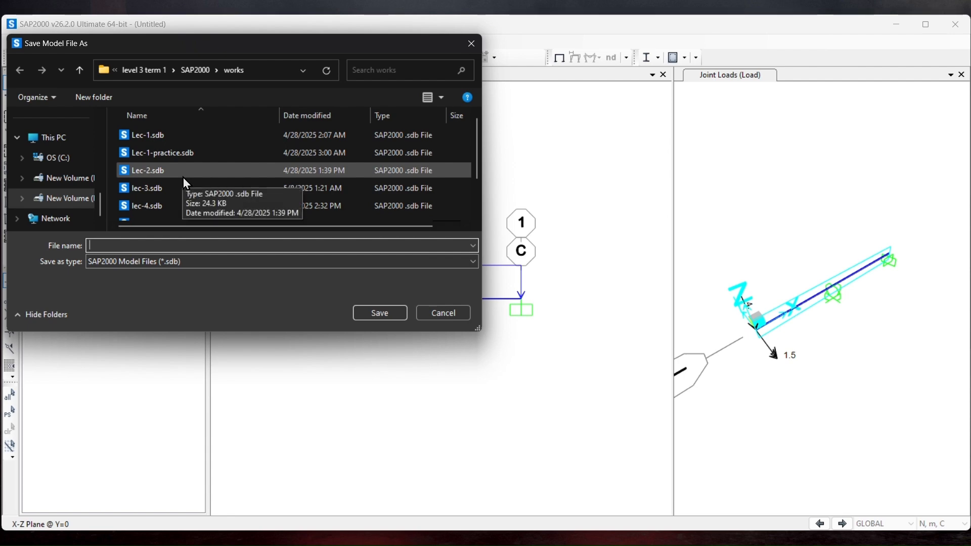
Save the model in the works folder as Prac-1.
text(Prac)
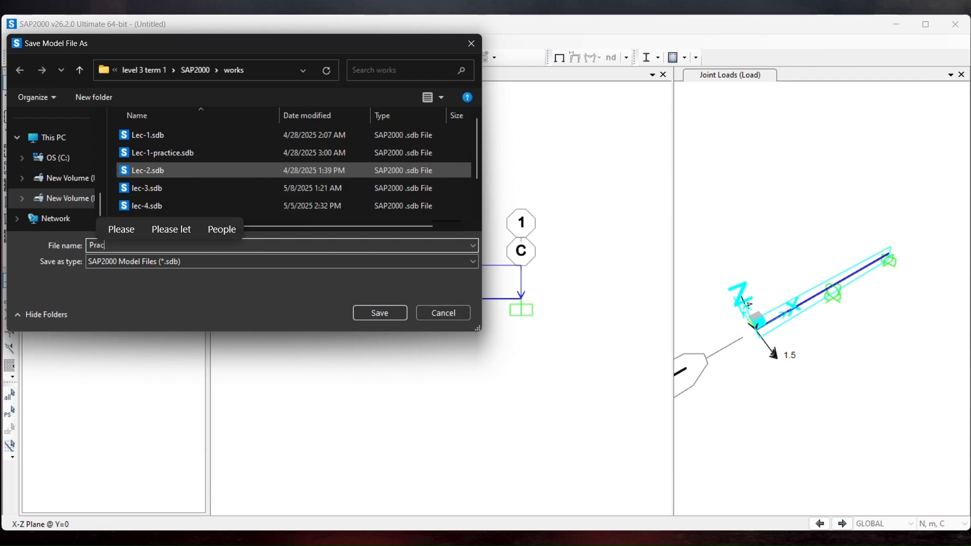
text(-1)
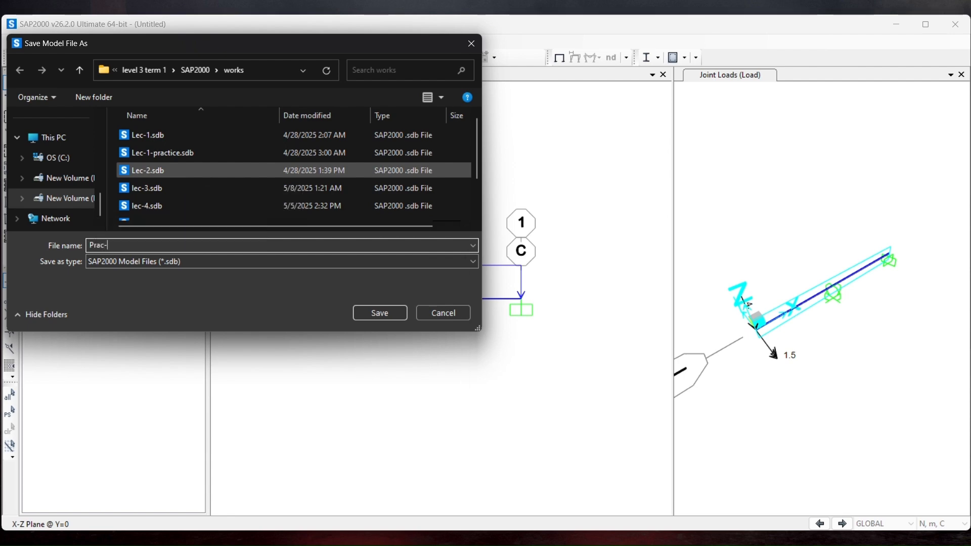
click(381, 314)
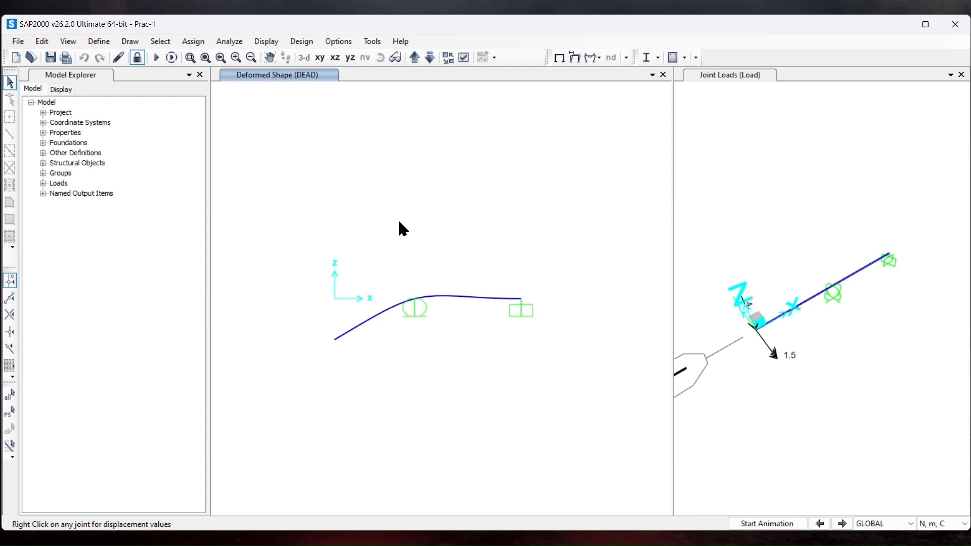
click(589, 57)
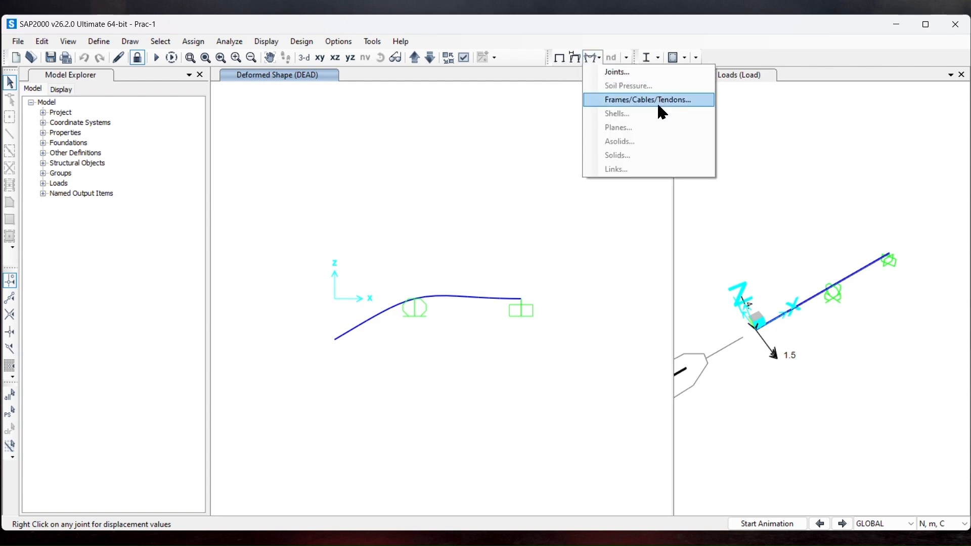
click(579, 58)
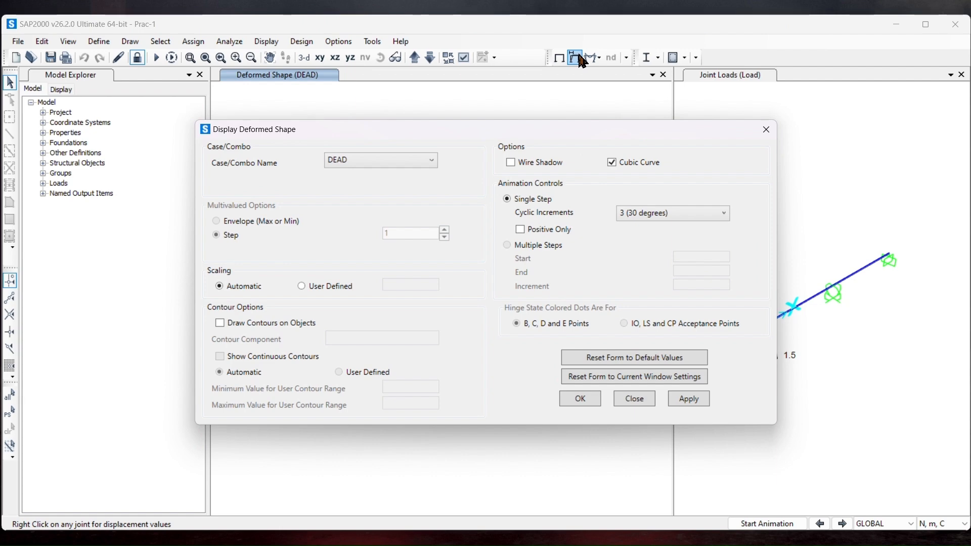
key(Return)
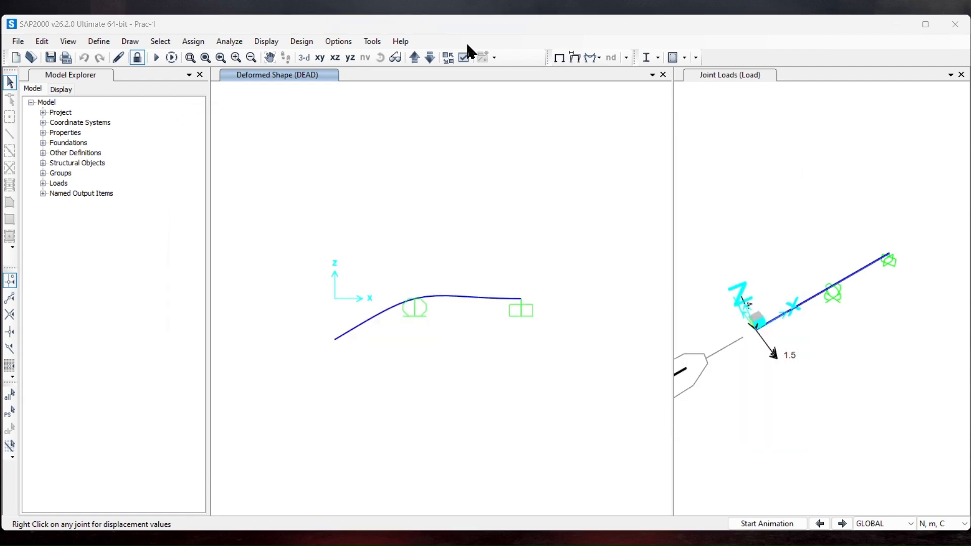
Display the frame Moment 3-3 diagram for the Load case with its values shown.
click(599, 57)
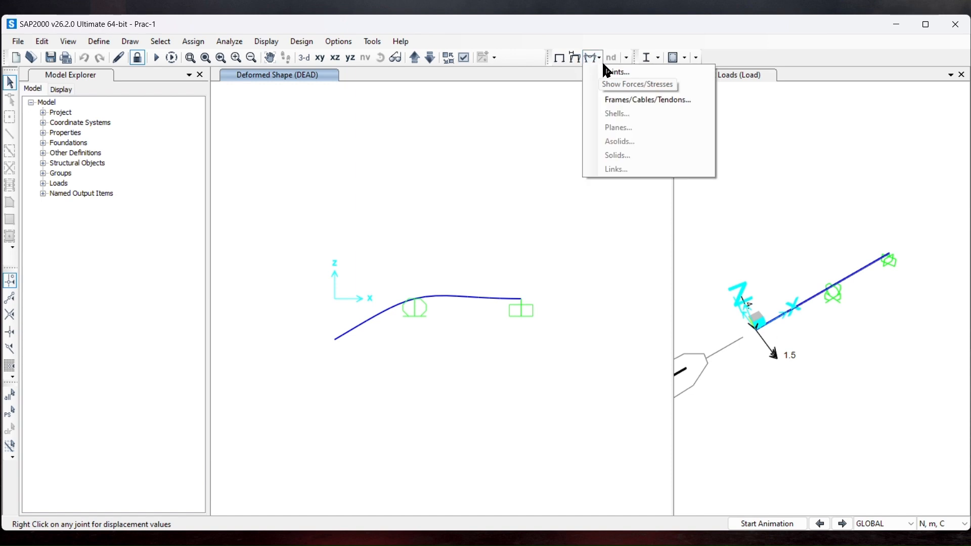
click(645, 101)
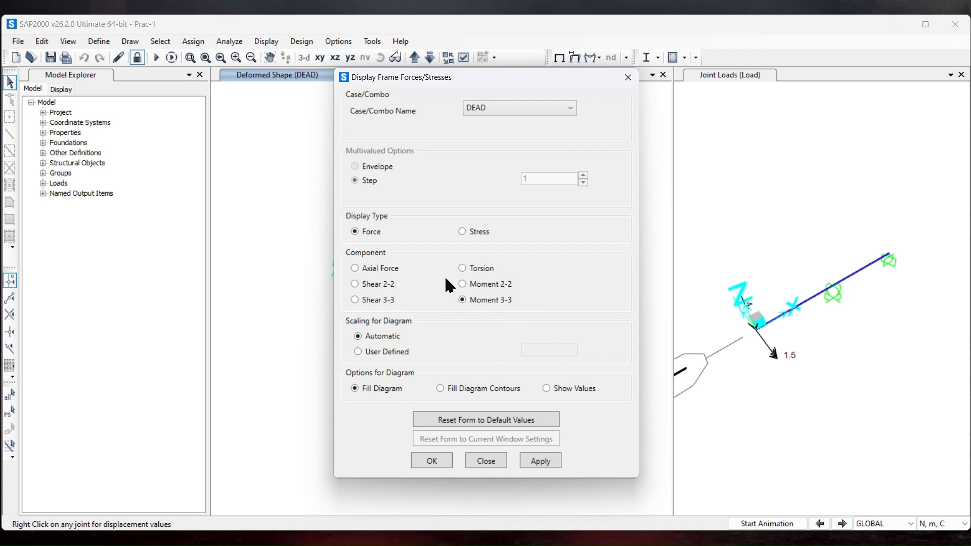
click(515, 108)
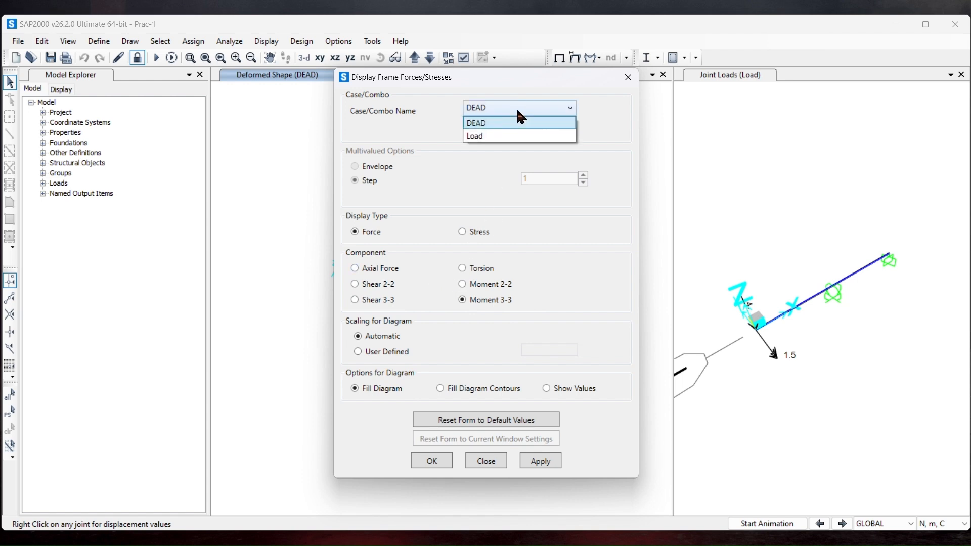
click(515, 136)
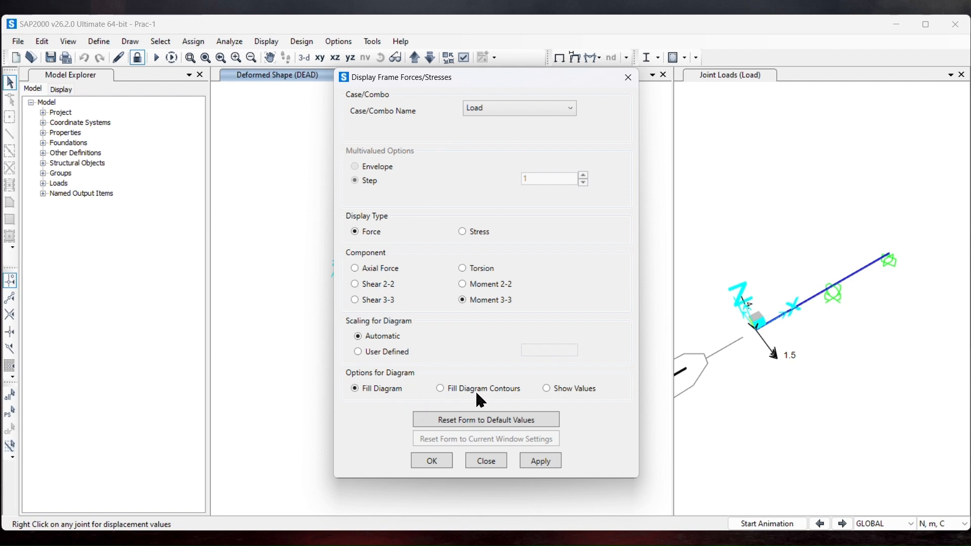
click(549, 390)
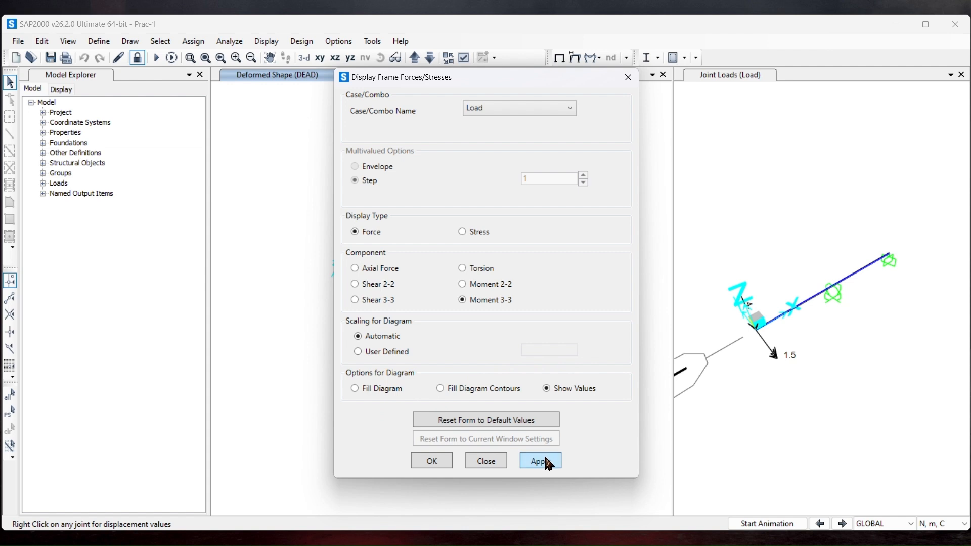
click(450, 461)
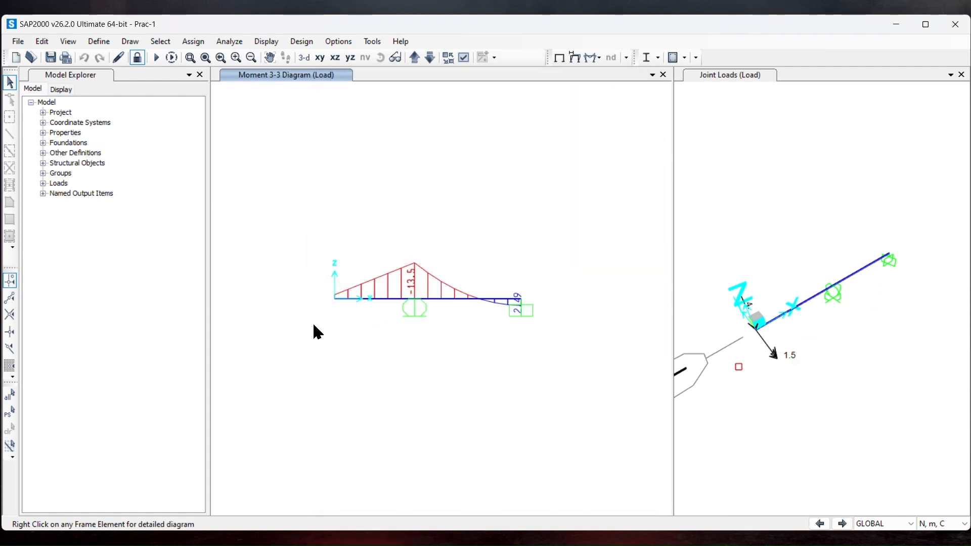
Display the frame Shear 2-2 diagram for the Load case with values shown.
click(598, 58)
click(606, 94)
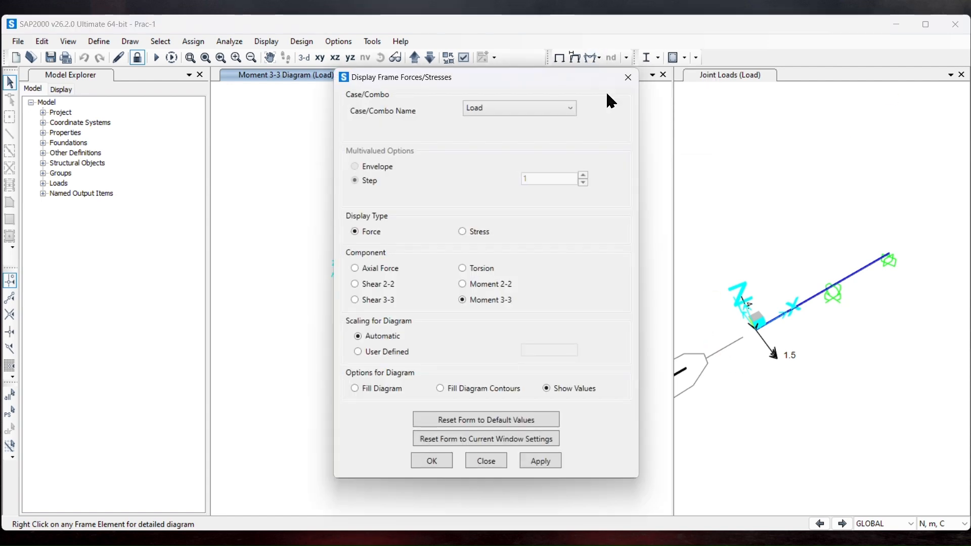
click(442, 461)
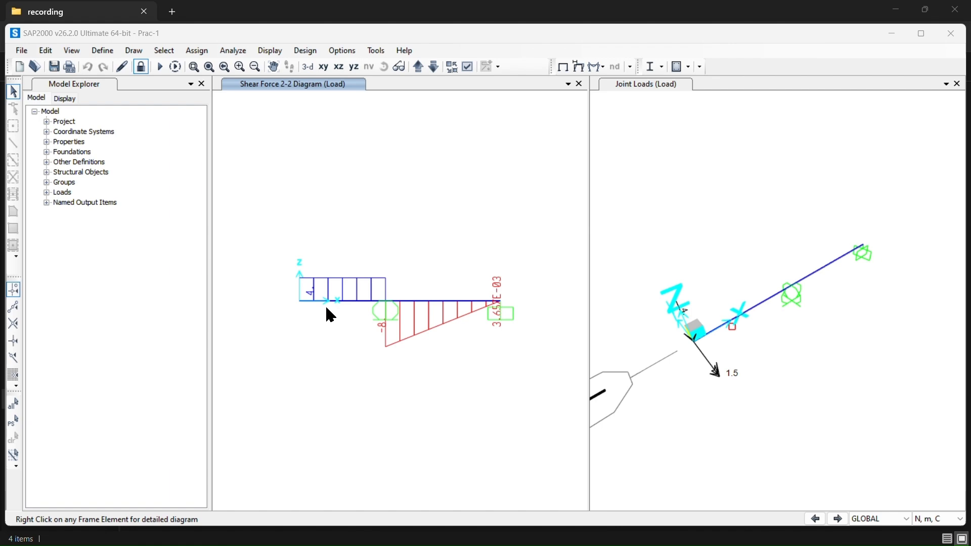
Inspect the detailed shear, moment and deflection diagrams of frame span B–C, comparing maximum values with those at 3 m.
right_click(430, 302)
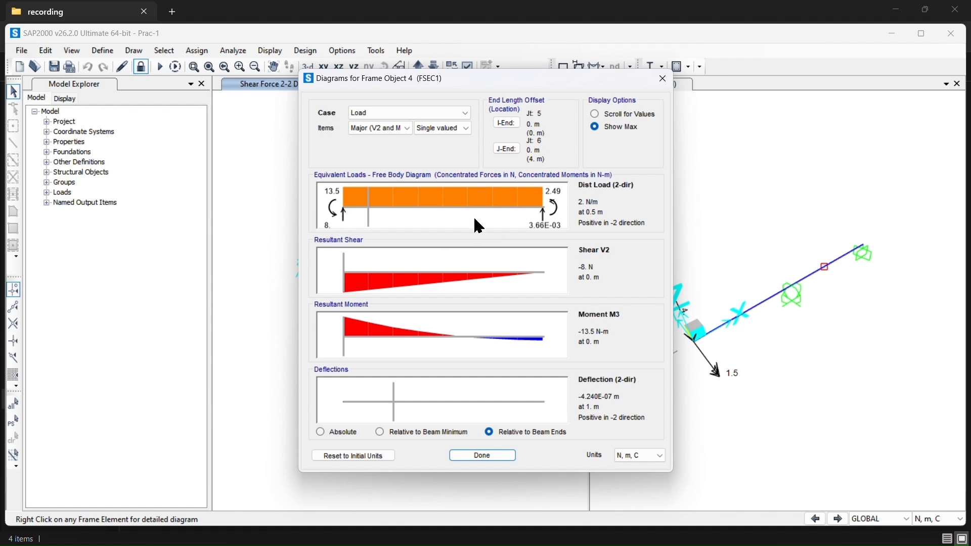
click(597, 115)
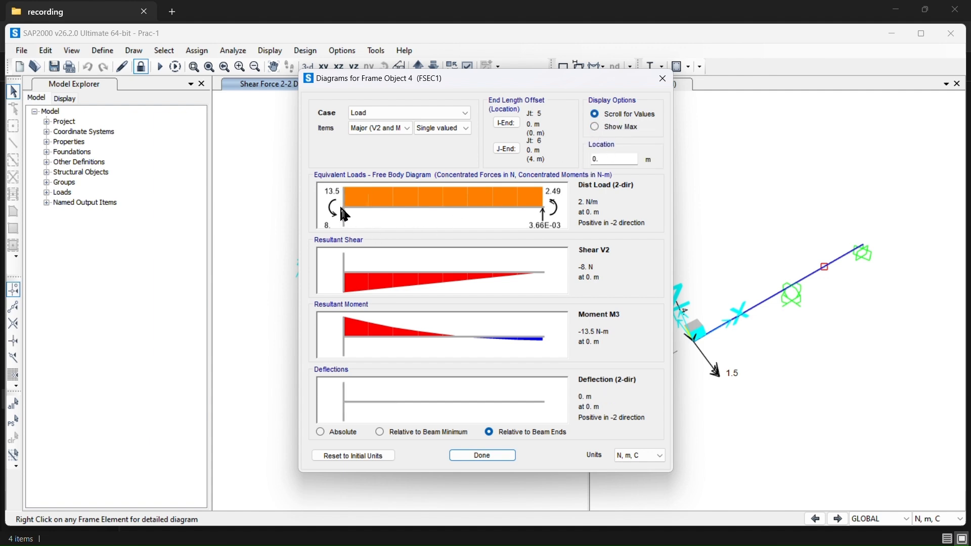
mouse_move(342, 211)
mouse_down()
mouse_move(531, 213)
mouse_move(355, 211)
mouse_move(336, 194)
mouse_up()
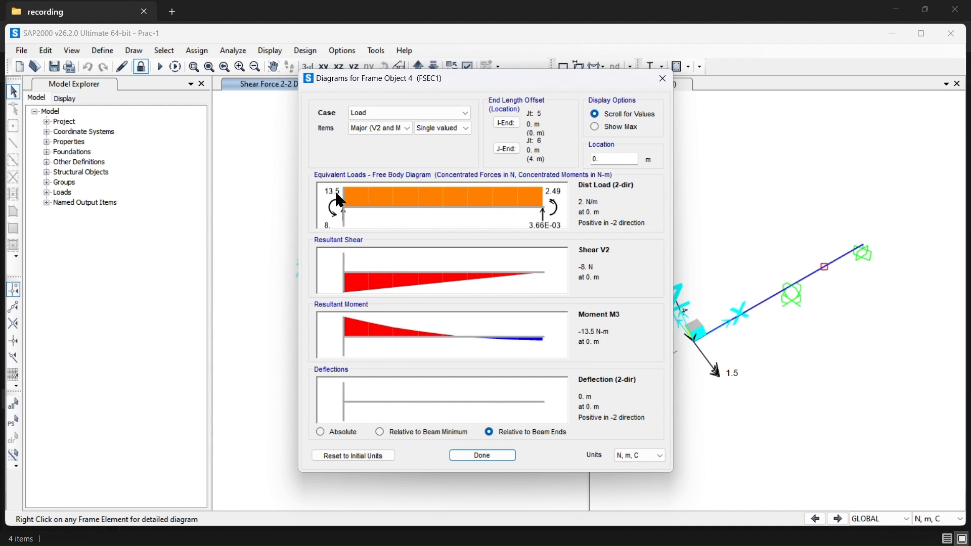
click(593, 128)
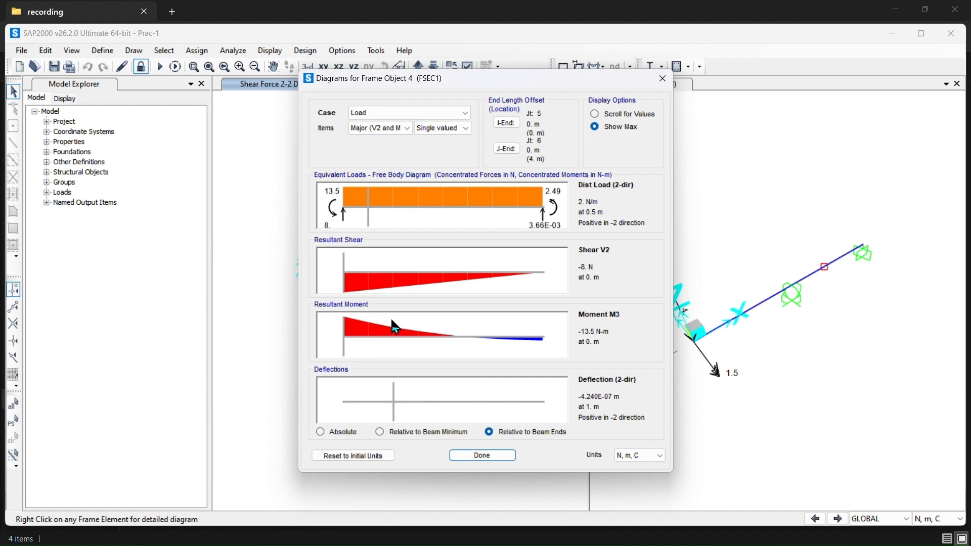
click(596, 114)
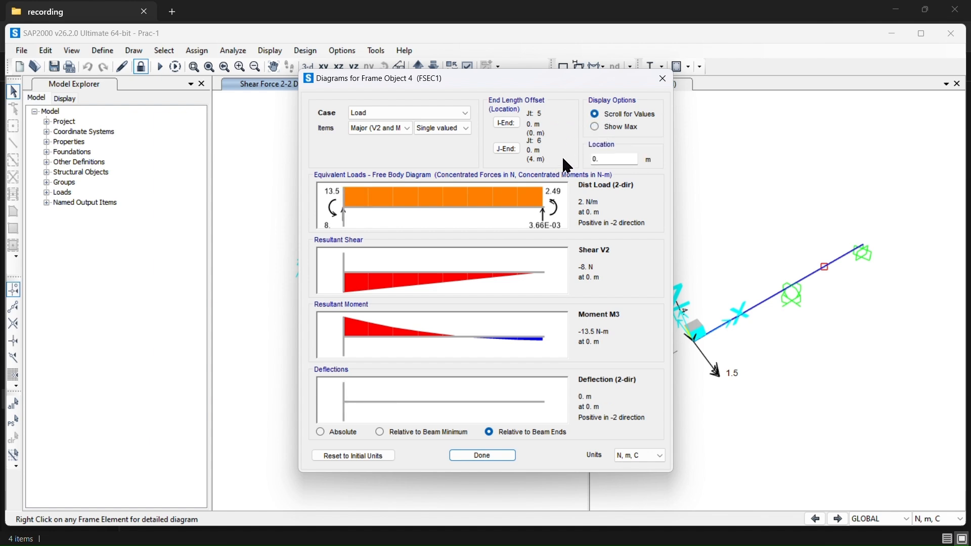
drag(600, 158, 589, 163)
text(3)
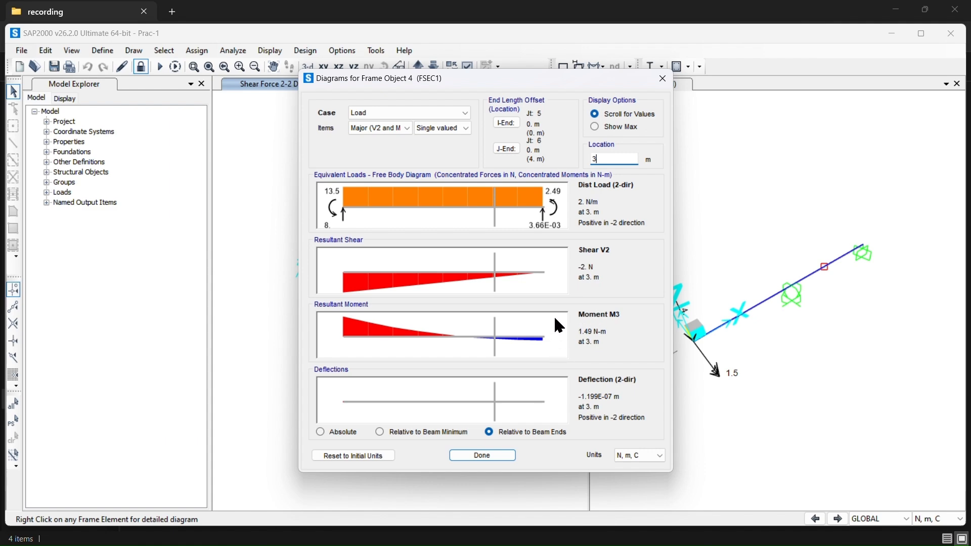
click(663, 78)
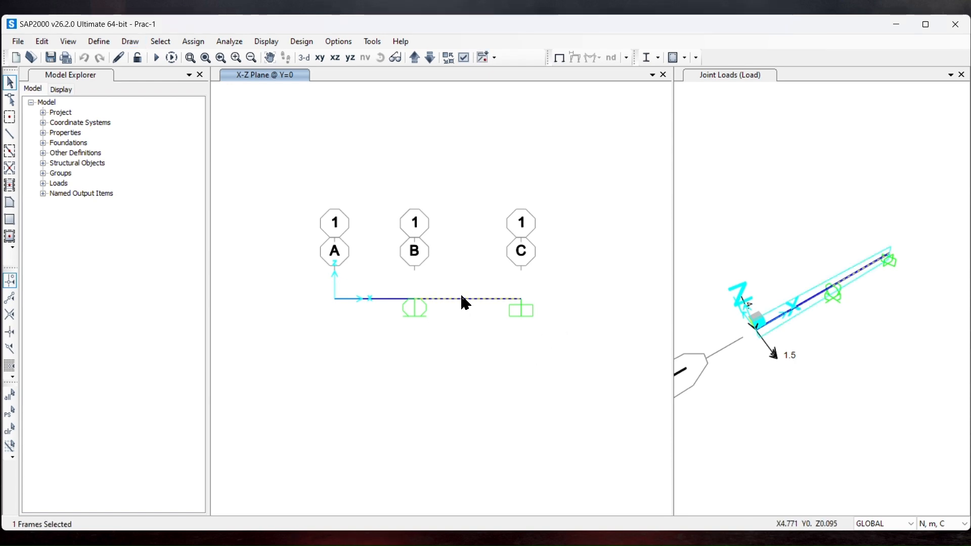
Switch to OneNote and sketch a triangular load below the beam, labelled 0 at one end and 4 N/m at the other.
click(193, 41)
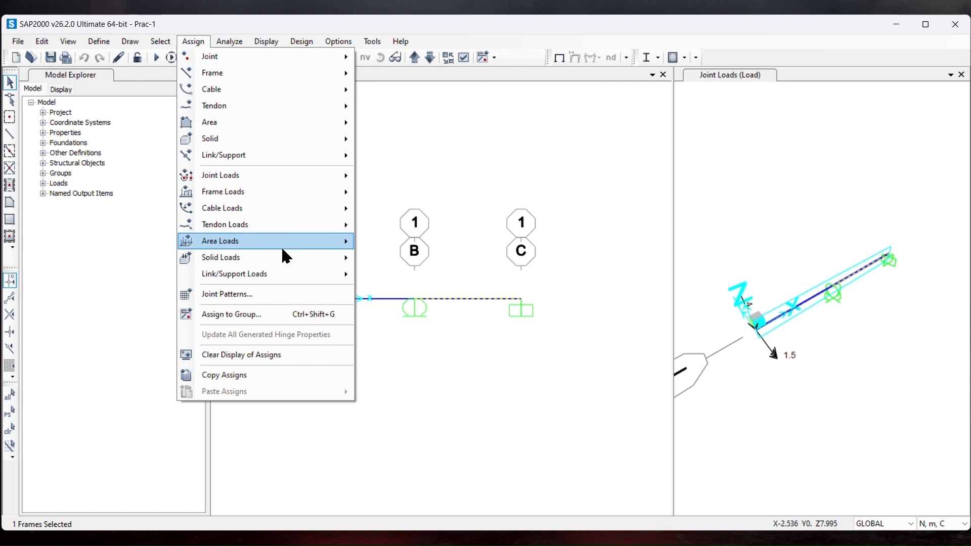
mouse_move(277, 192)
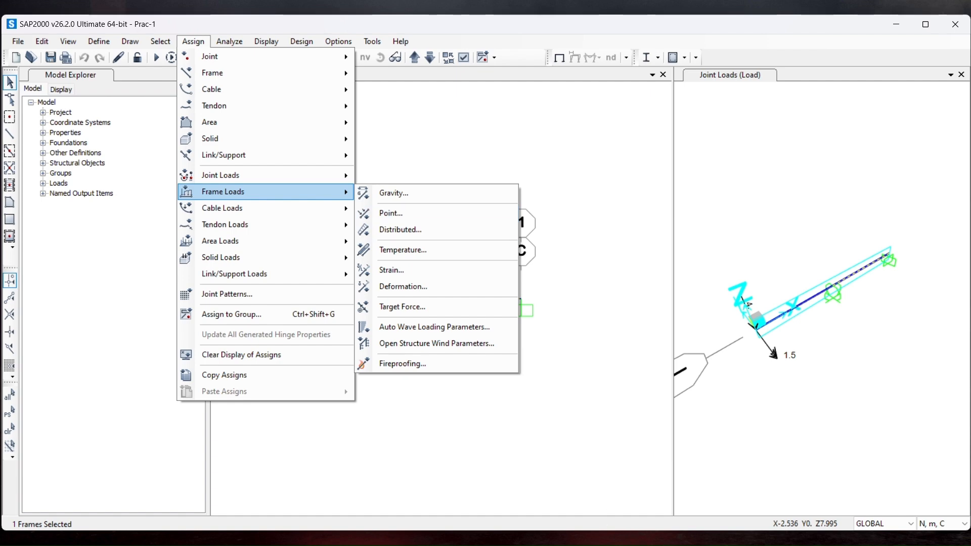
click(623, 534)
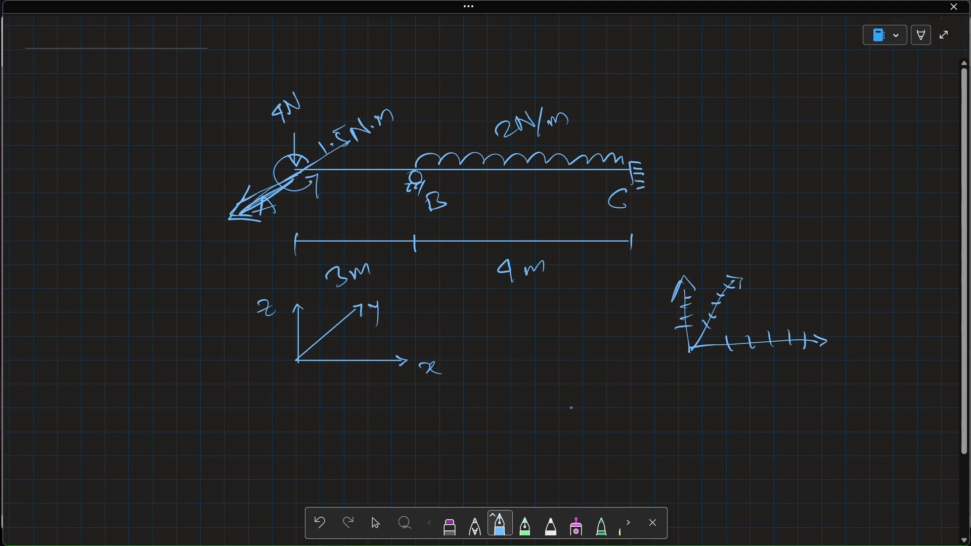
mouse_move(450, 451)
mouse_down()
mouse_move(609, 441)
mouse_move(639, 451)
mouse_up()
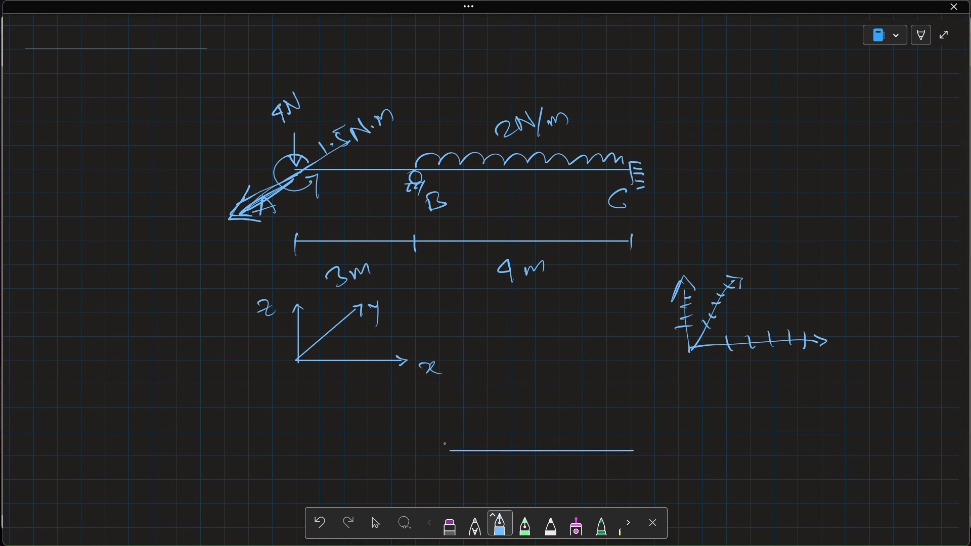
mouse_move(447, 449)
mouse_down()
mouse_move(620, 376)
mouse_move(638, 440)
mouse_up()
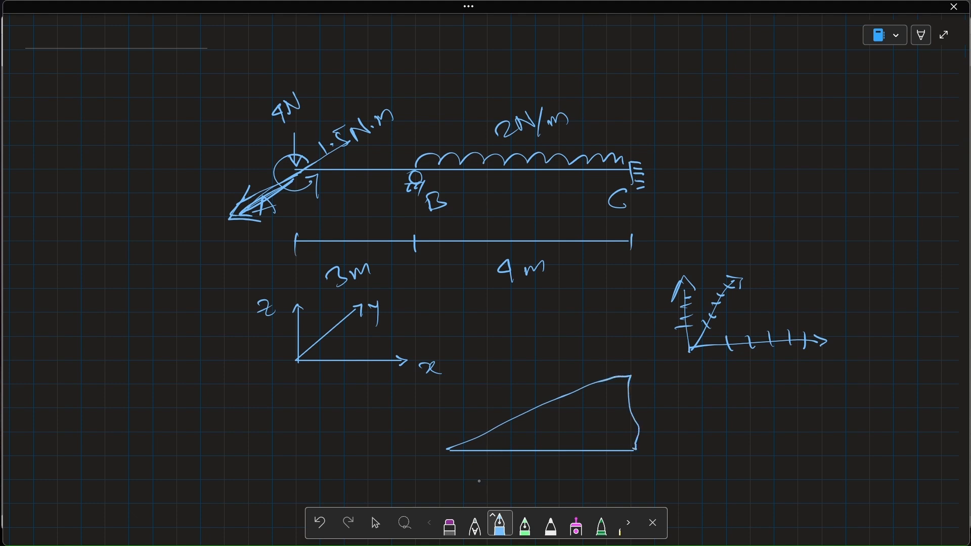
drag(432, 439, 435, 440)
mouse_move(643, 349)
mouse_down()
mouse_move(673, 360)
mouse_move(677, 385)
mouse_up()
drag(690, 380, 713, 372)
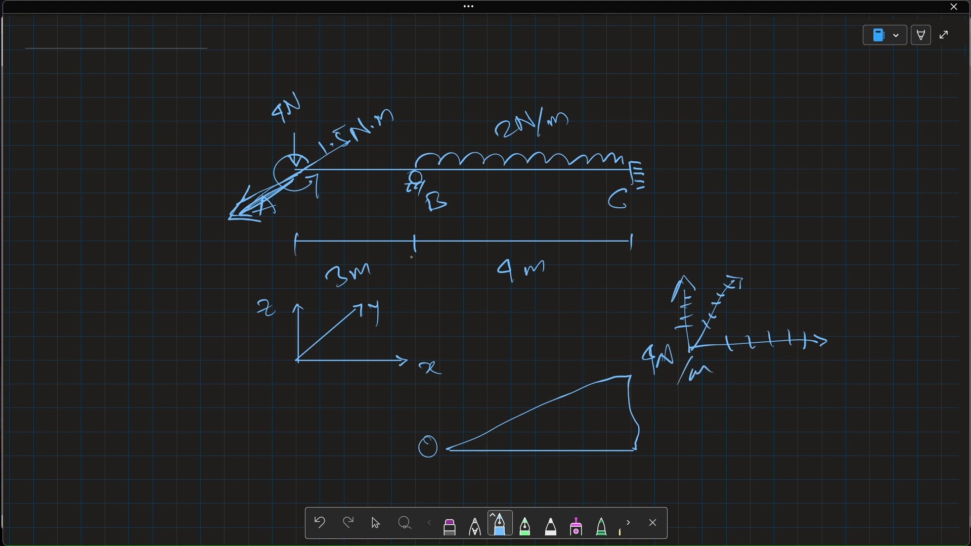
Mark both ends of the sketched 4 m span with short dashes and switch back to SAP2000.
drag(407, 267, 423, 269)
drag(623, 263, 646, 265)
click(376, 523)
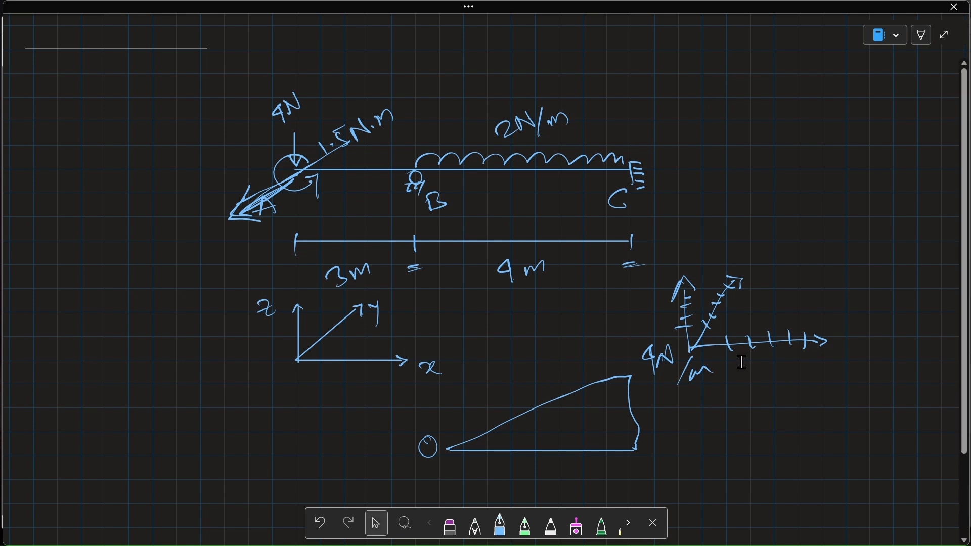
click(928, 7)
click(892, 16)
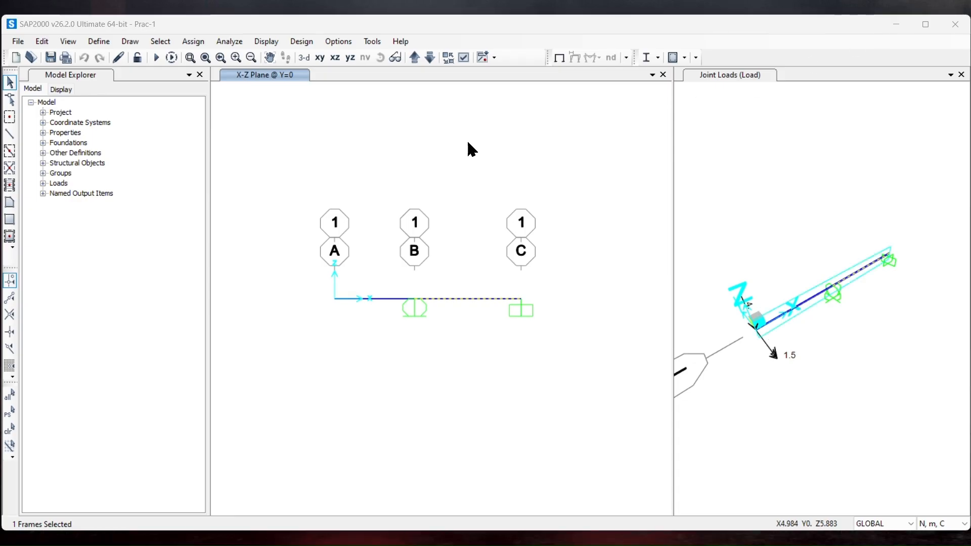
Replace span B–C's distributed load: set uniform load to 0 and trapezoidal load from 0 at relative distance 0 to 4 N/m at 1.
click(193, 41)
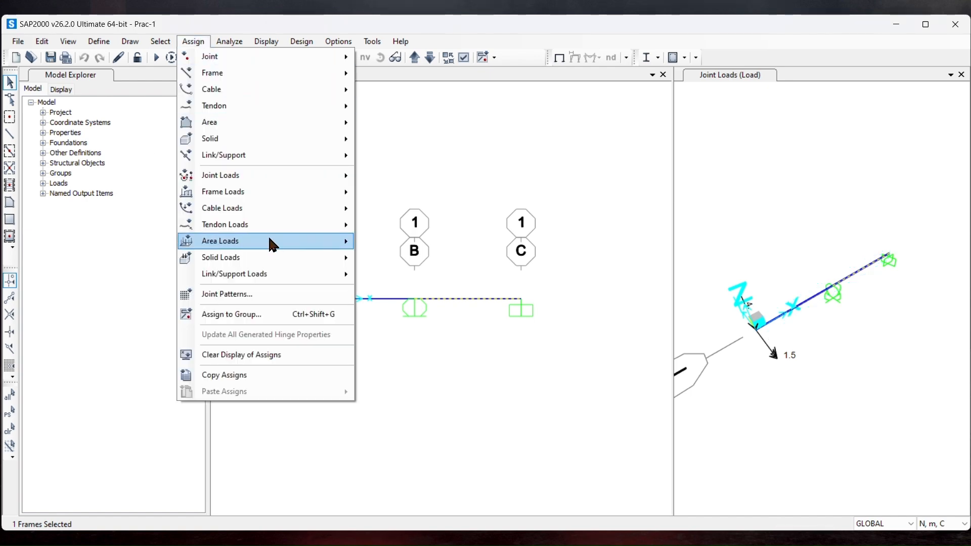
mouse_move(309, 192)
click(397, 227)
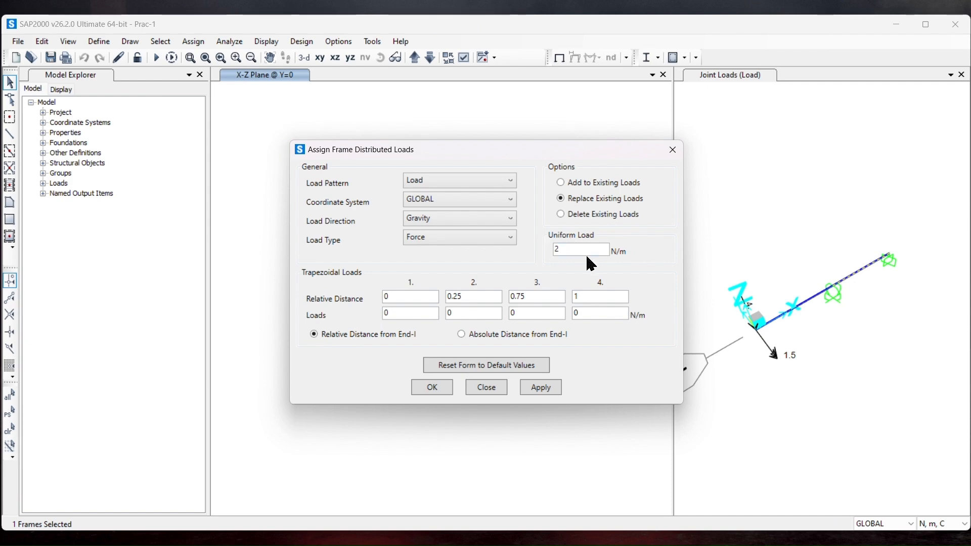
double_click(568, 250)
text(0)
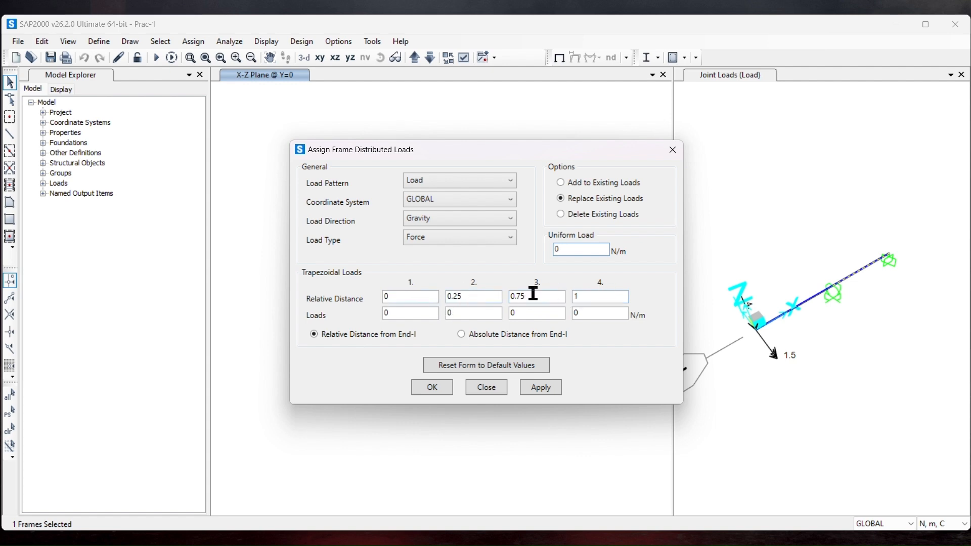
double_click(475, 296)
text(1)
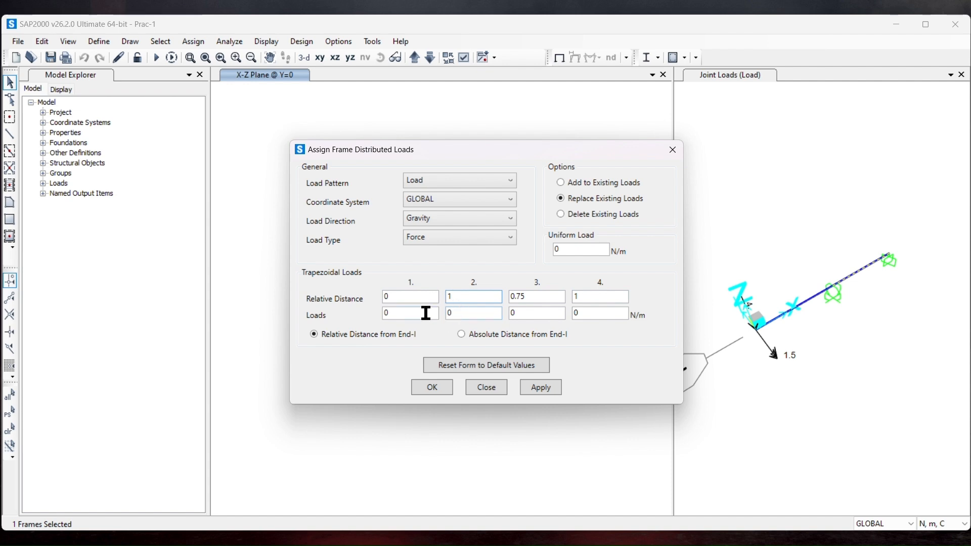
click(450, 315)
text(4)
click(425, 380)
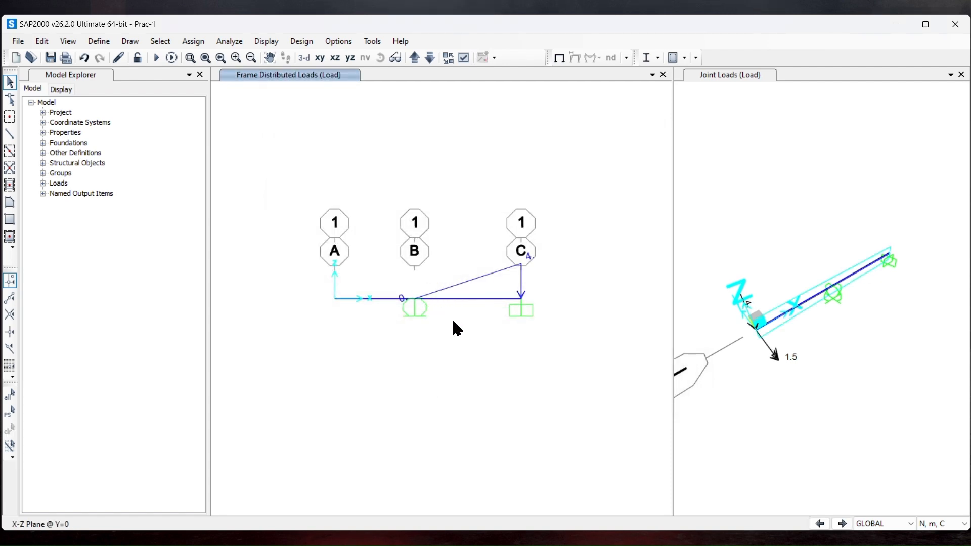
Check the load assignments of frame span B–C in its line information.
right_click(456, 298)
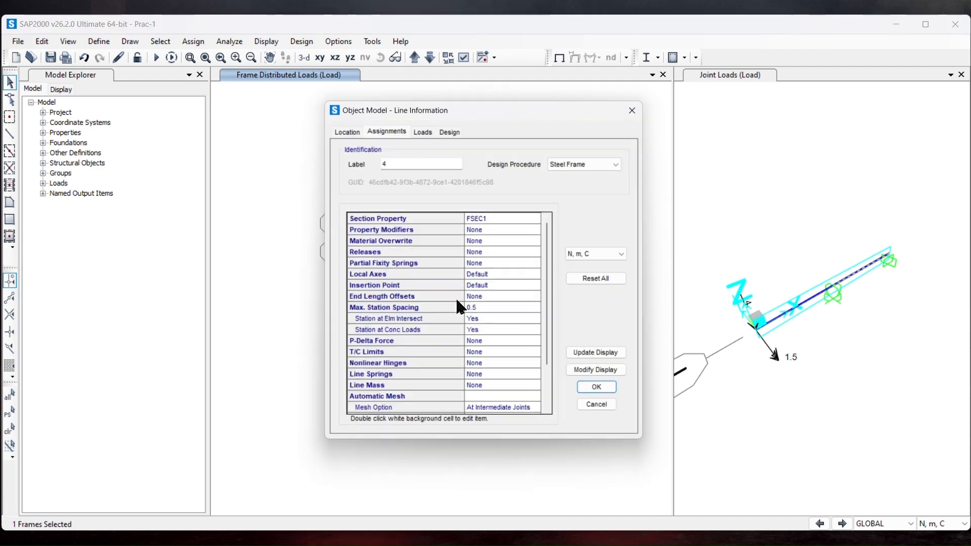
click(424, 132)
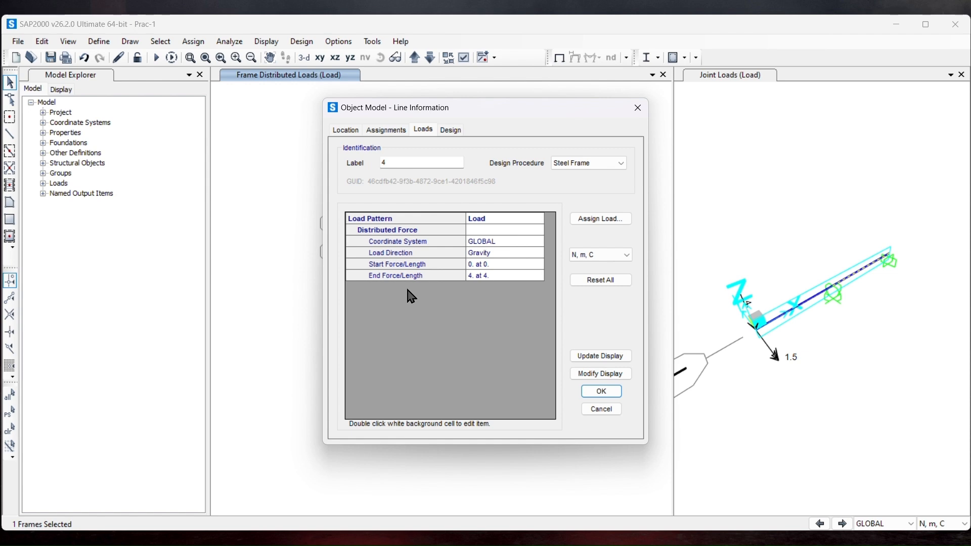
click(593, 392)
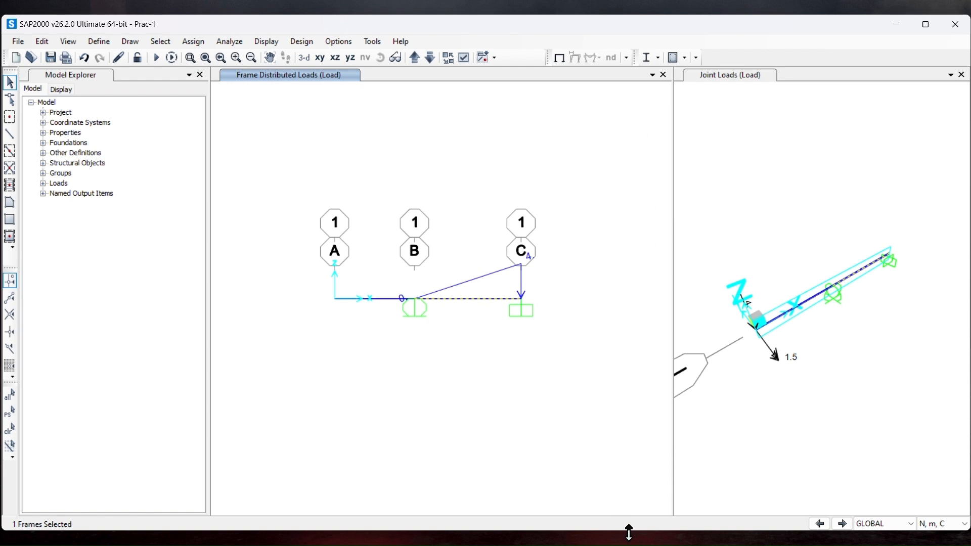
Switch to OneNote and sketch a trapezoidal load beside the beam with end values 1.5 and 3.5.
mouse_move(621, 540)
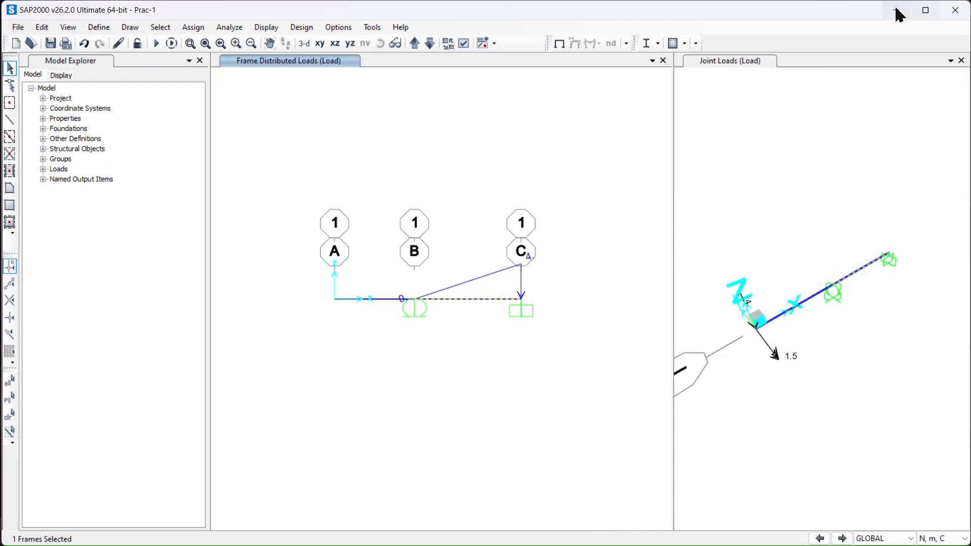
click(897, 10)
click(598, 535)
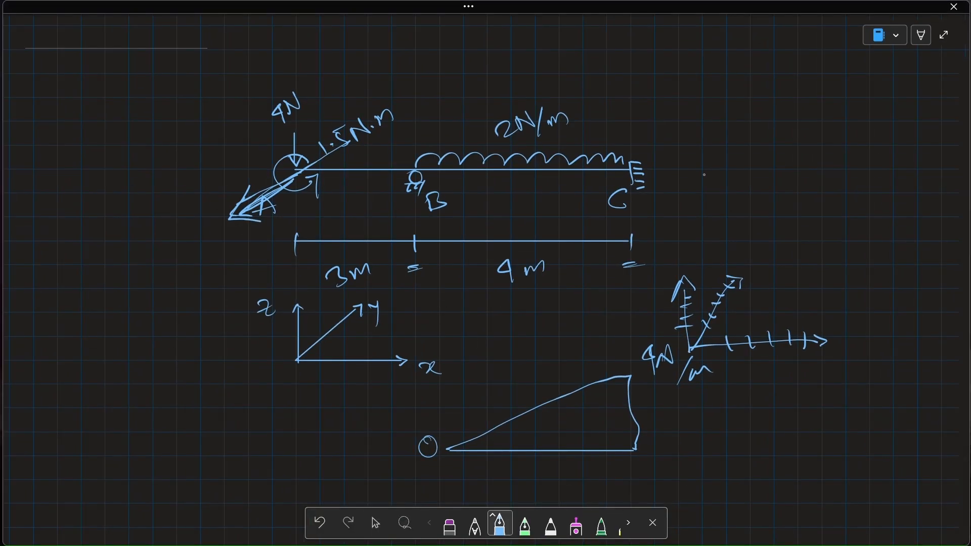
mouse_move(690, 160)
mouse_down()
mouse_move(693, 229)
mouse_move(711, 160)
mouse_move(830, 114)
mouse_move(842, 214)
mouse_up()
drag(693, 221, 841, 207)
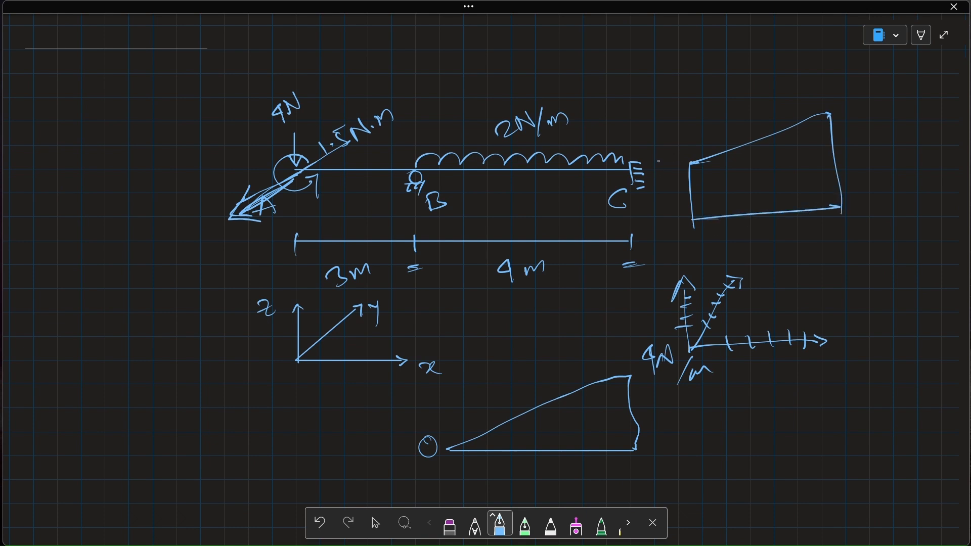
mouse_move(668, 153)
mouse_down()
mouse_move(660, 173)
mouse_move(681, 161)
mouse_up()
click(675, 154)
drag(683, 136, 693, 134)
mouse_move(820, 87)
mouse_down()
mouse_move(825, 105)
mouse_move(849, 99)
mouse_move(868, 70)
mouse_up()
click(840, 93)
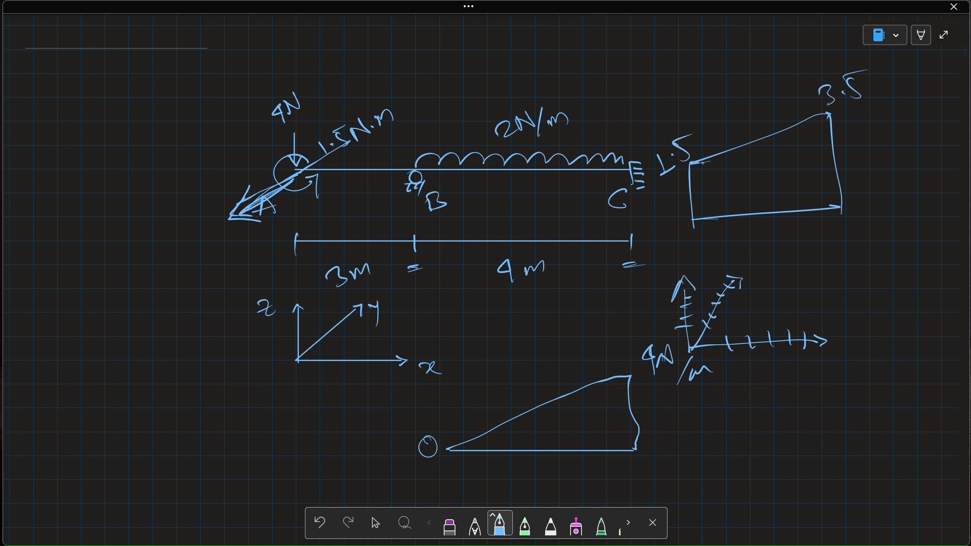
Split the sketched trapezoid with a line from its 1.5 corner to the opposite side and label the line's far end 15.
drag(680, 166, 819, 150)
mouse_move(732, 162)
mouse_down()
mouse_move(842, 144)
mouse_move(866, 153)
mouse_up()
drag(869, 135, 881, 132)
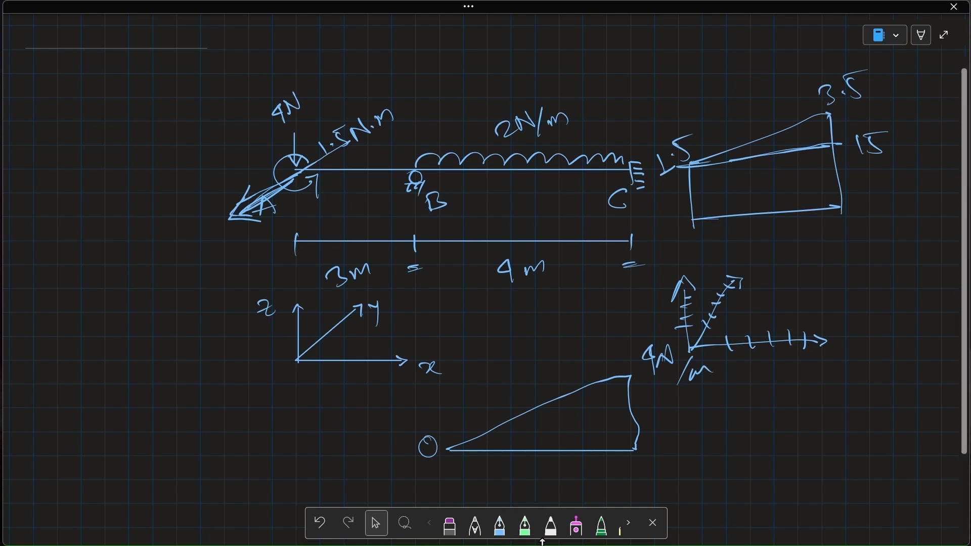
Switch back to SAP2000 and select the frame span B–C in the X-Z view.
click(853, 9)
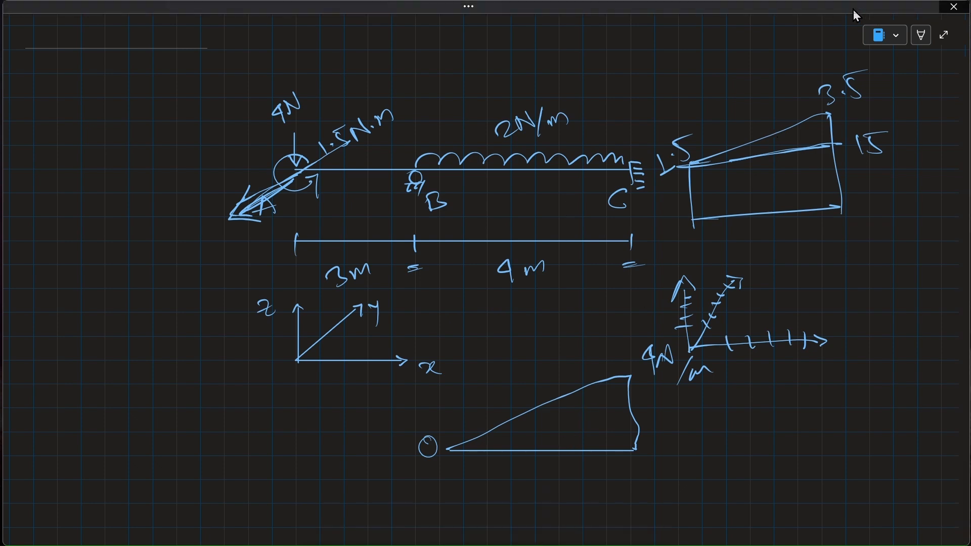
click(894, 16)
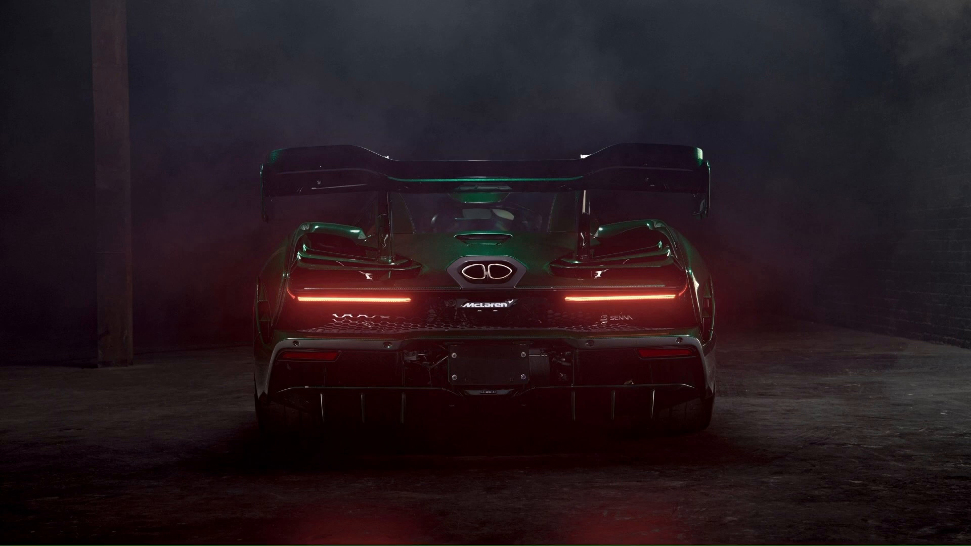
click(598, 531)
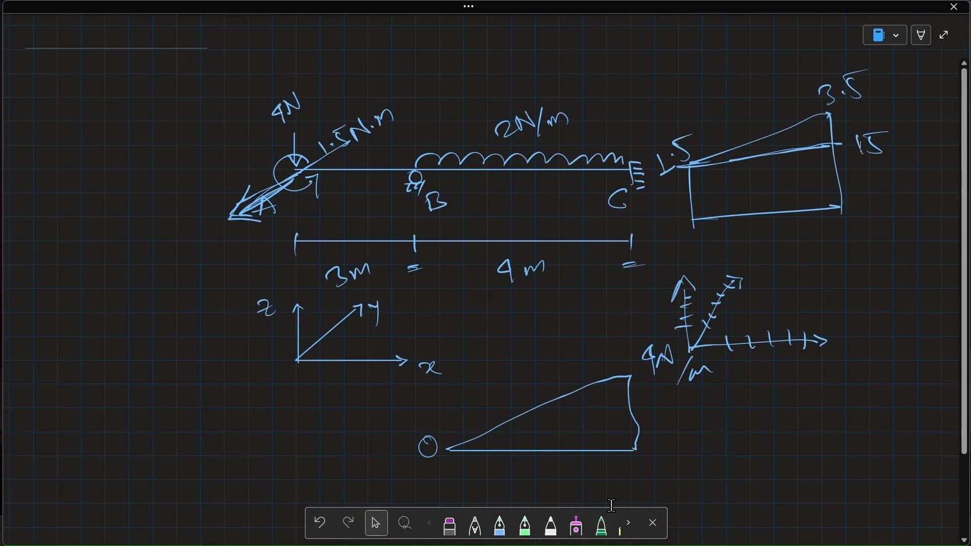
click(821, 8)
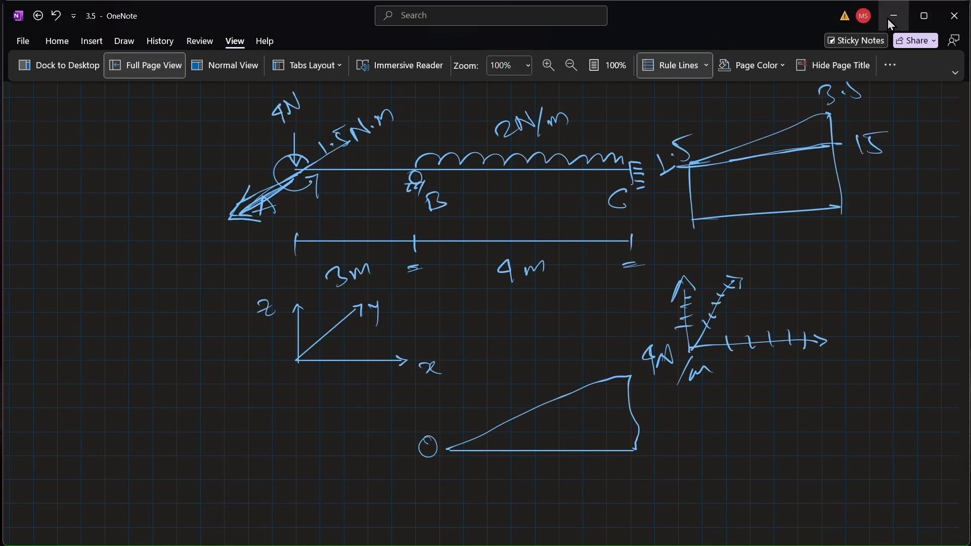
click(887, 19)
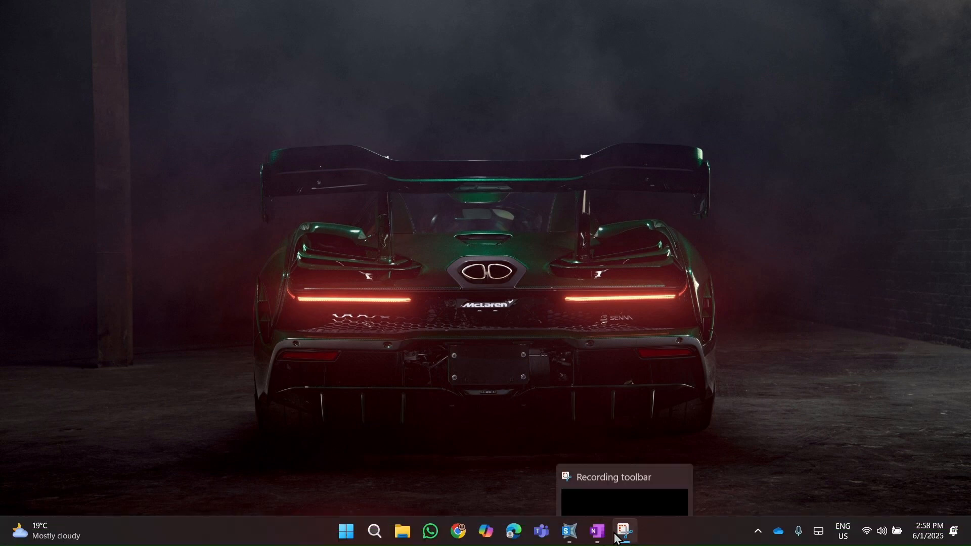
mouse_move(568, 531)
click(521, 433)
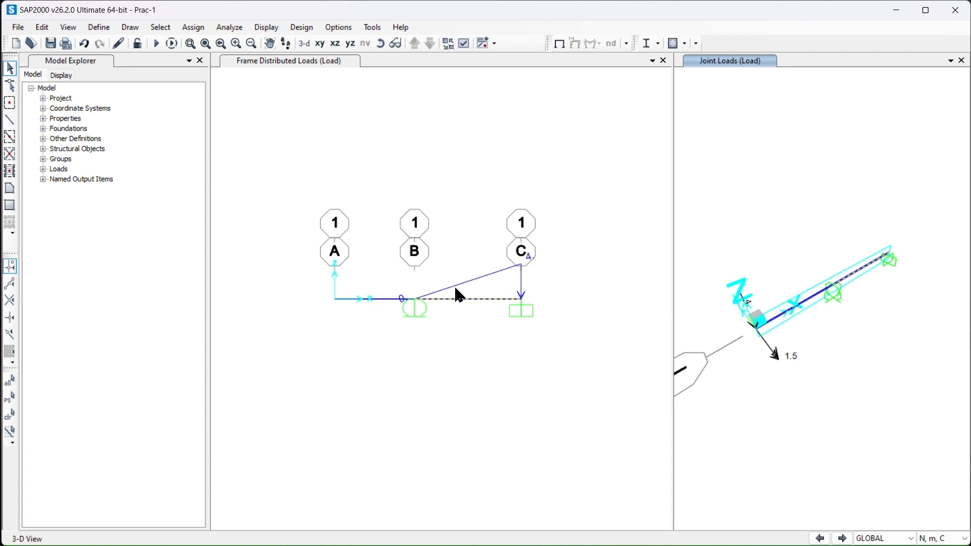
click(461, 302)
click(460, 301)
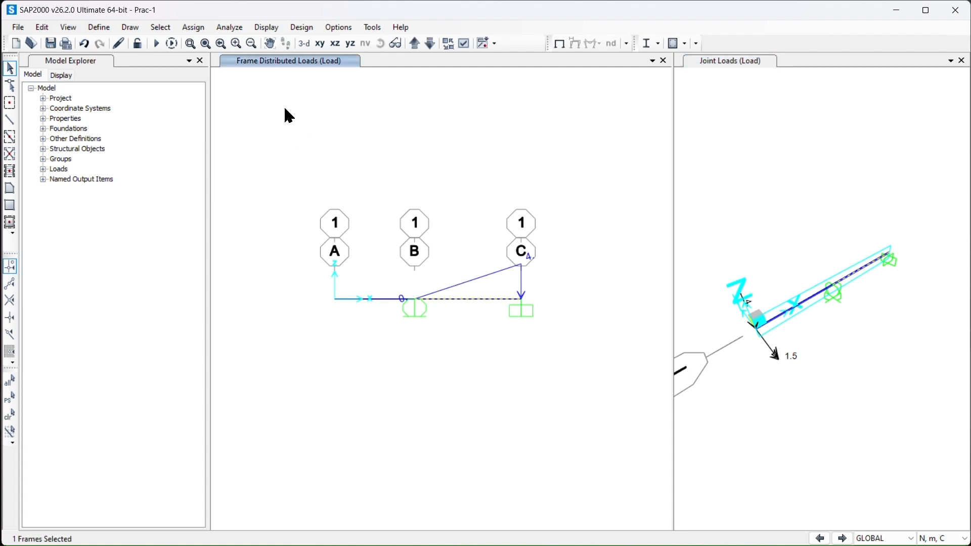
Replace span B–C's distributed load with a 1.5 N/m uniform gravity load plus a triangular load from 0 to 2 N/m at relative distance 1.
click(200, 29)
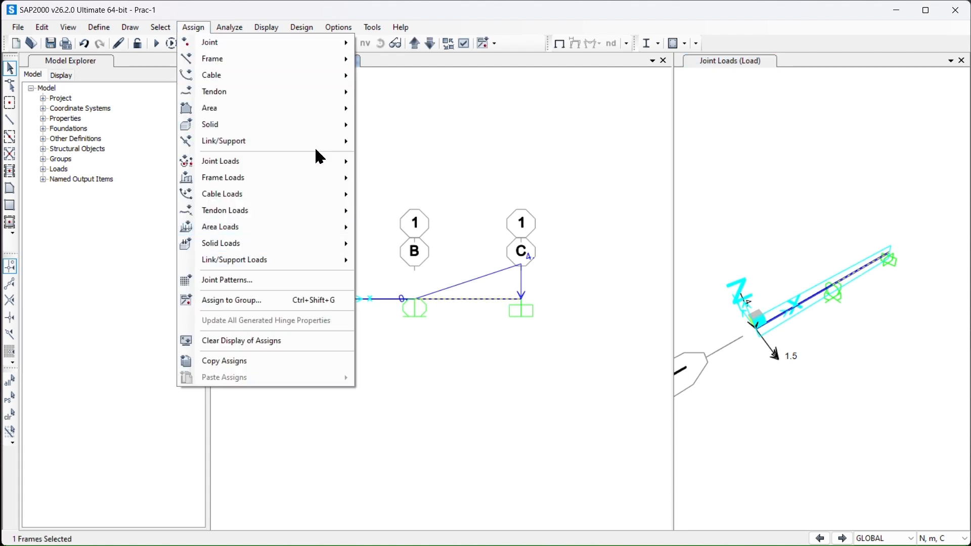
mouse_move(321, 176)
click(448, 216)
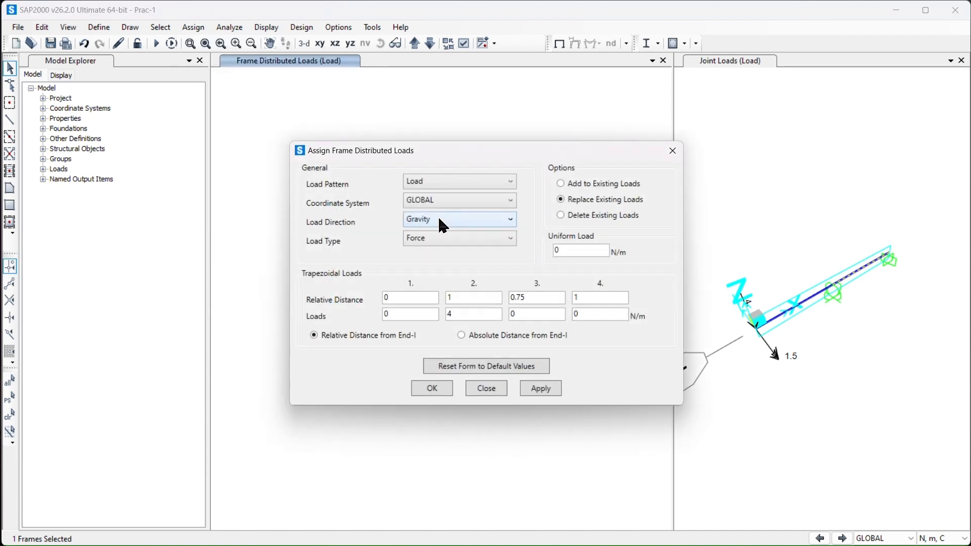
double_click(562, 250)
text(1.5)
double_click(473, 312)
text(2)
click(434, 389)
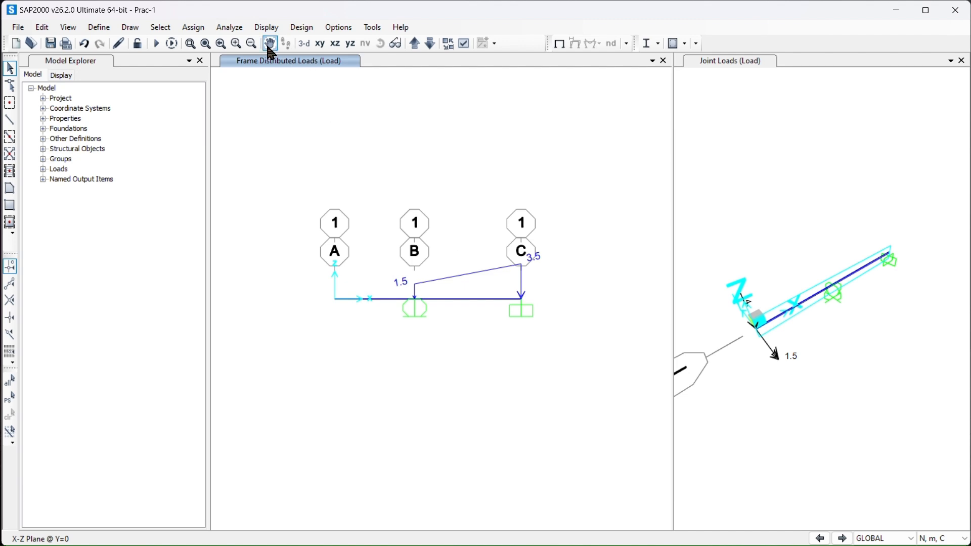
Reassign span B–C's gravity load as a trapezoid from 1.5 to 3.5 N/m over relative distances 0 to 1, with the uniform load set to 0.
click(479, 300)
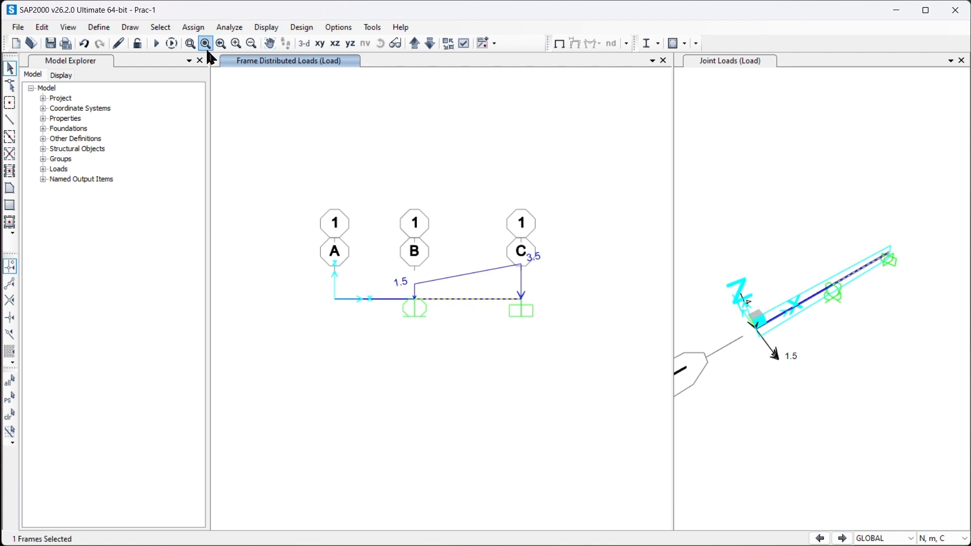
click(194, 28)
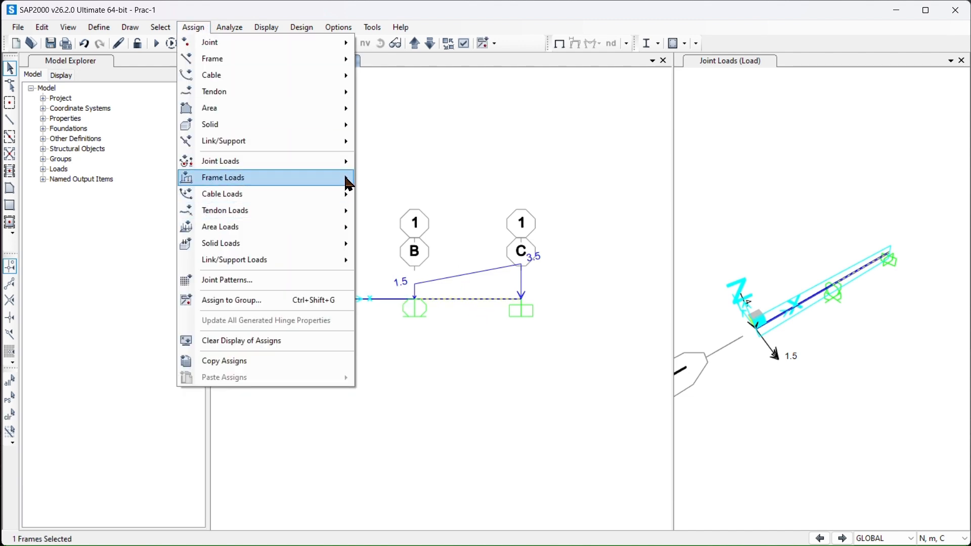
mouse_move(347, 179)
click(417, 217)
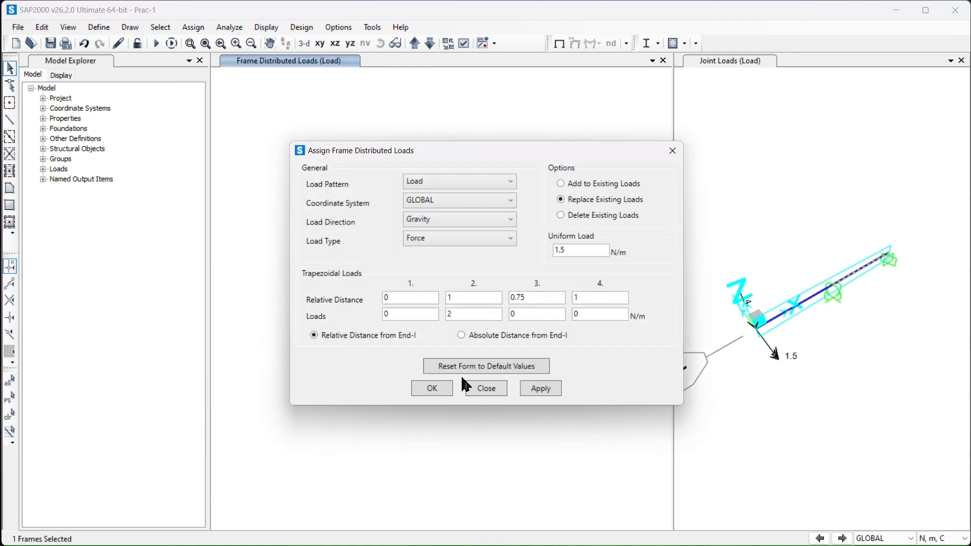
double_click(571, 253)
text(0)
double_click(407, 314)
text(1.5)
double_click(466, 313)
text(3.5)
click(433, 388)
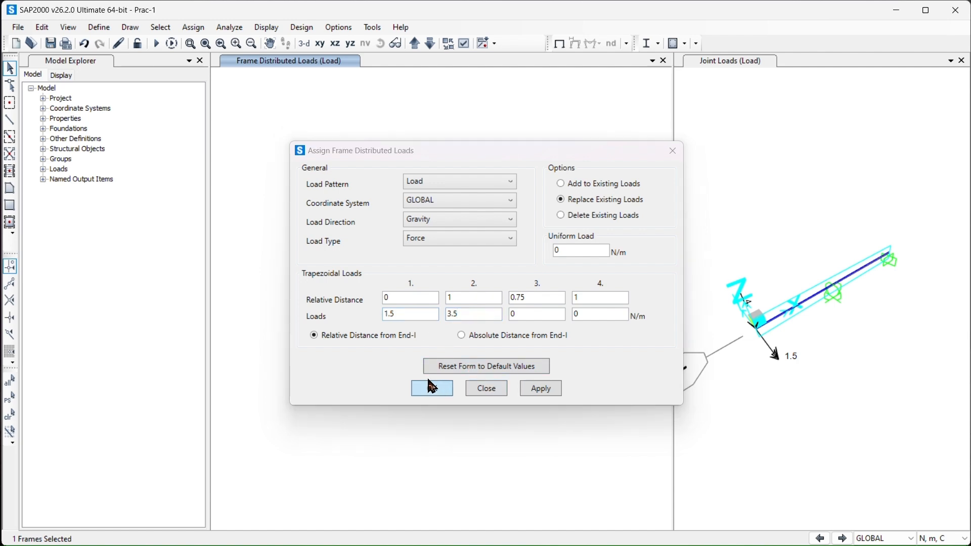